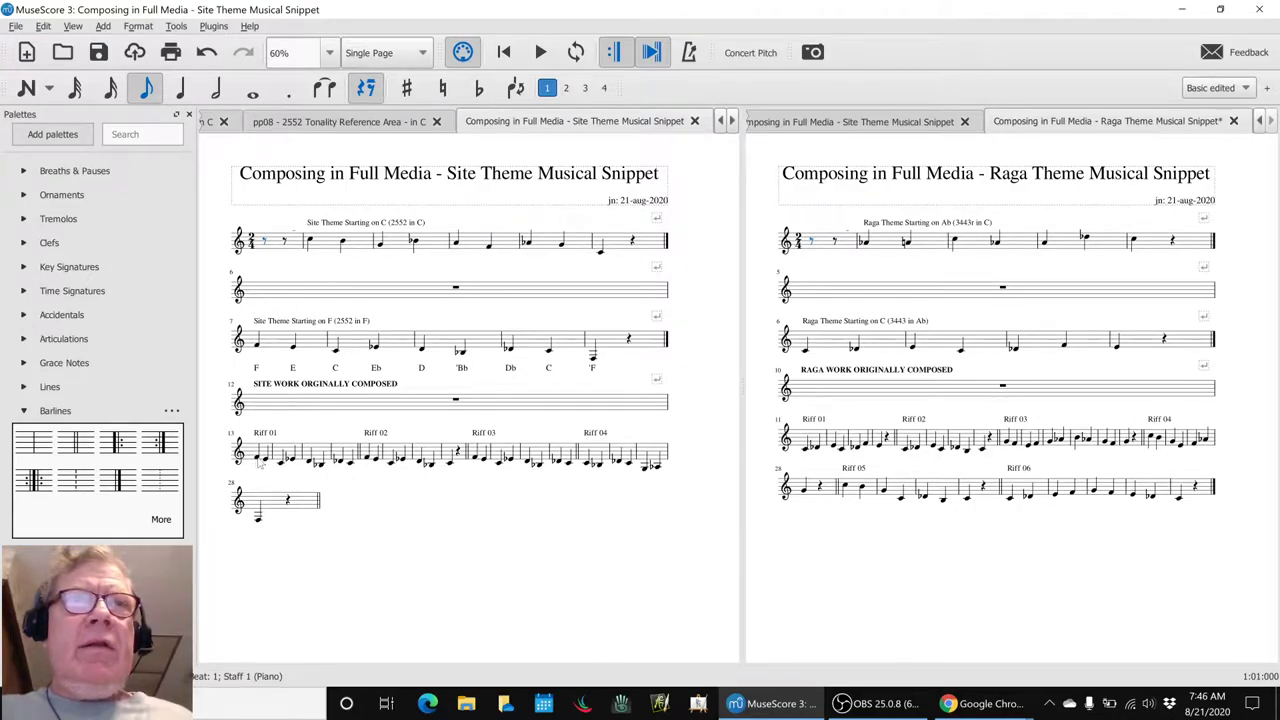
Play the site theme riffs from Riff 01, then replay them from measure 2.
{"action": "left_click", "coordinate": [261, 457]}
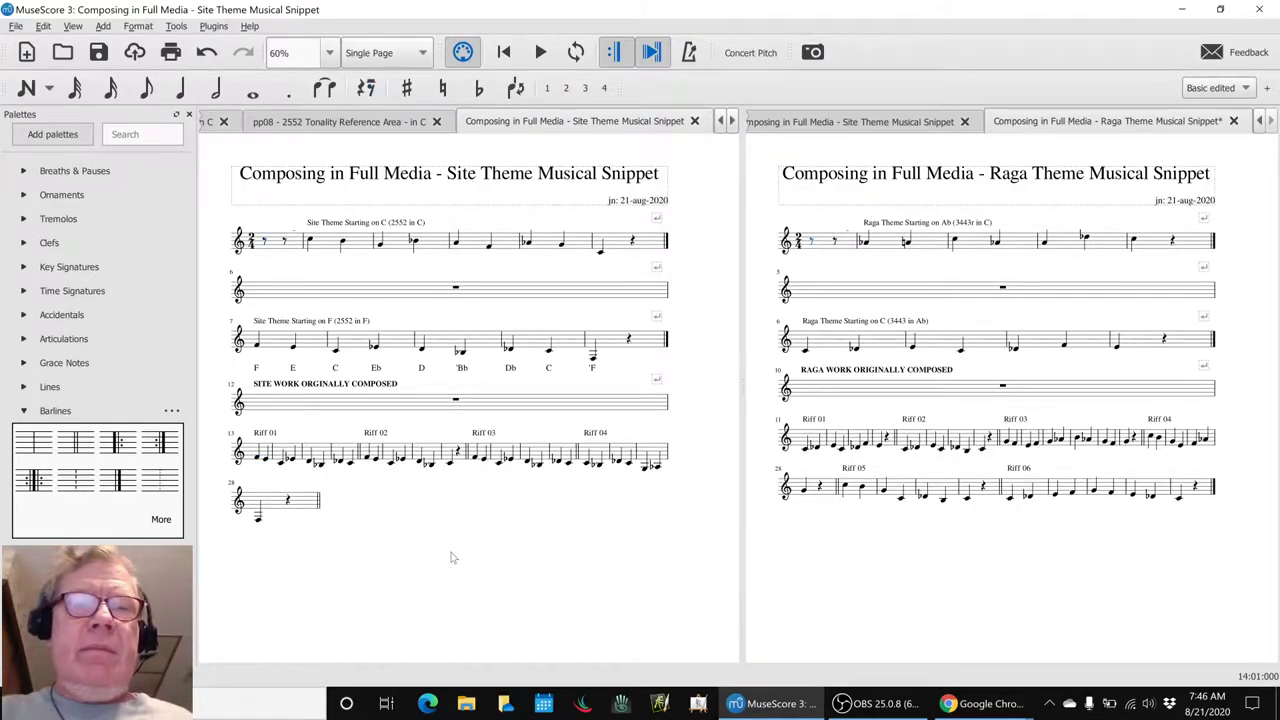
{"action": "key", "text": "space"}
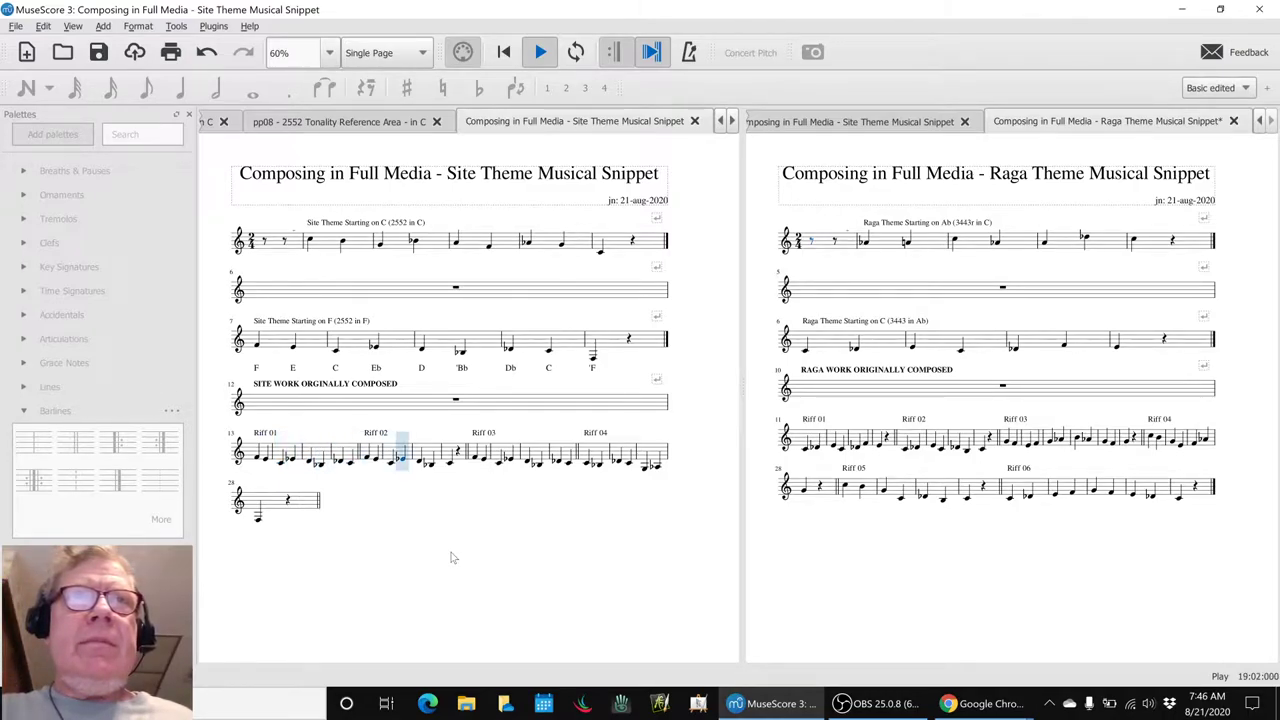
{"action": "key", "text": "space"}
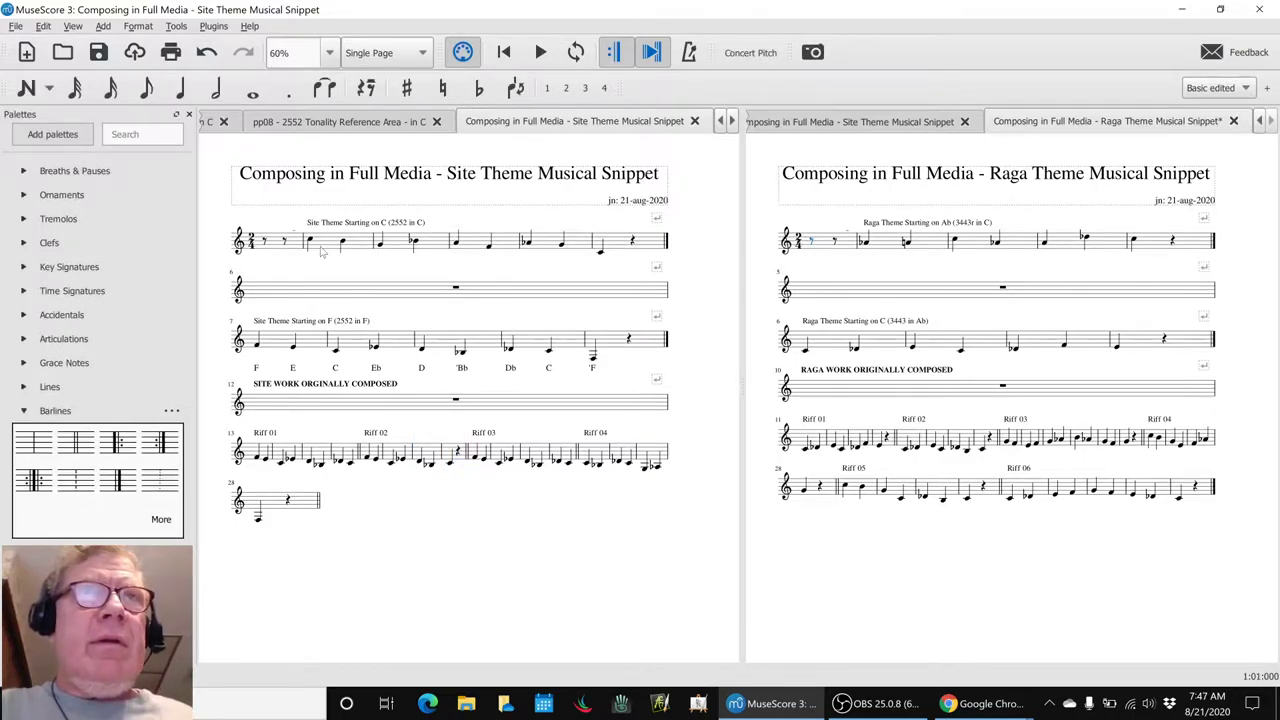
{"action": "left_click", "coordinate": [319, 250]}
{"action": "key", "text": "space"}
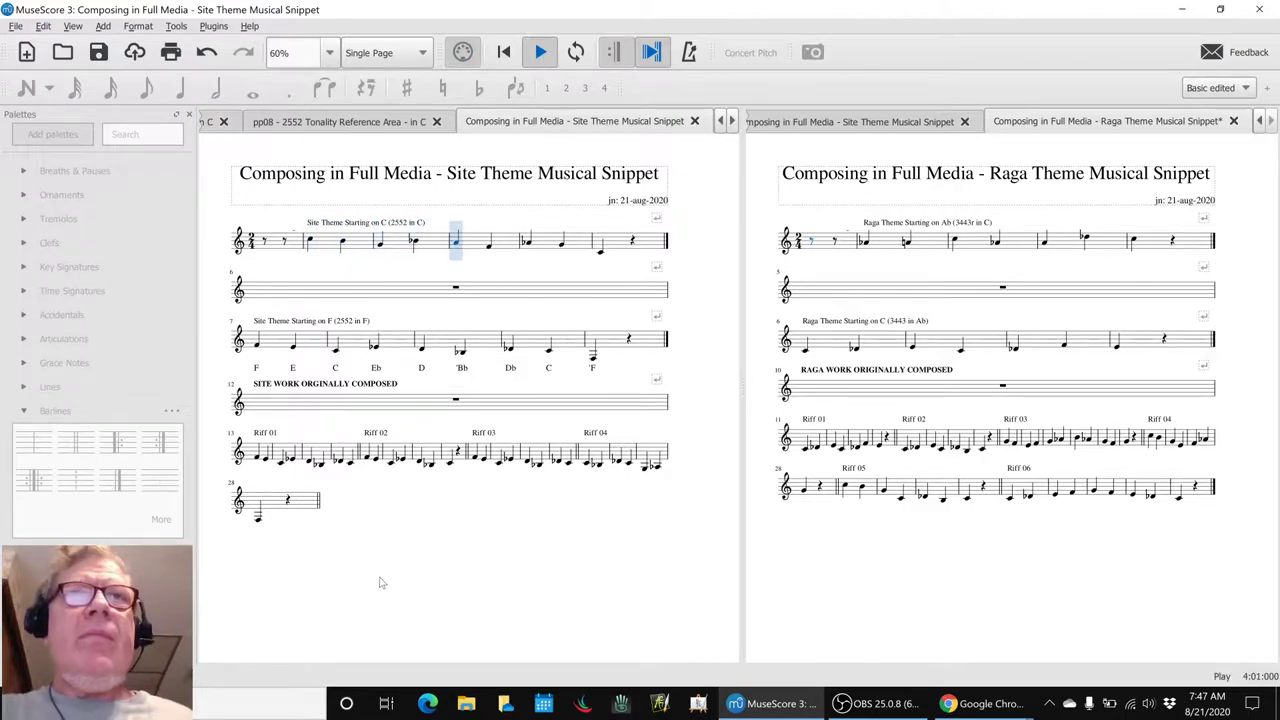
{"action": "key", "text": "space"}
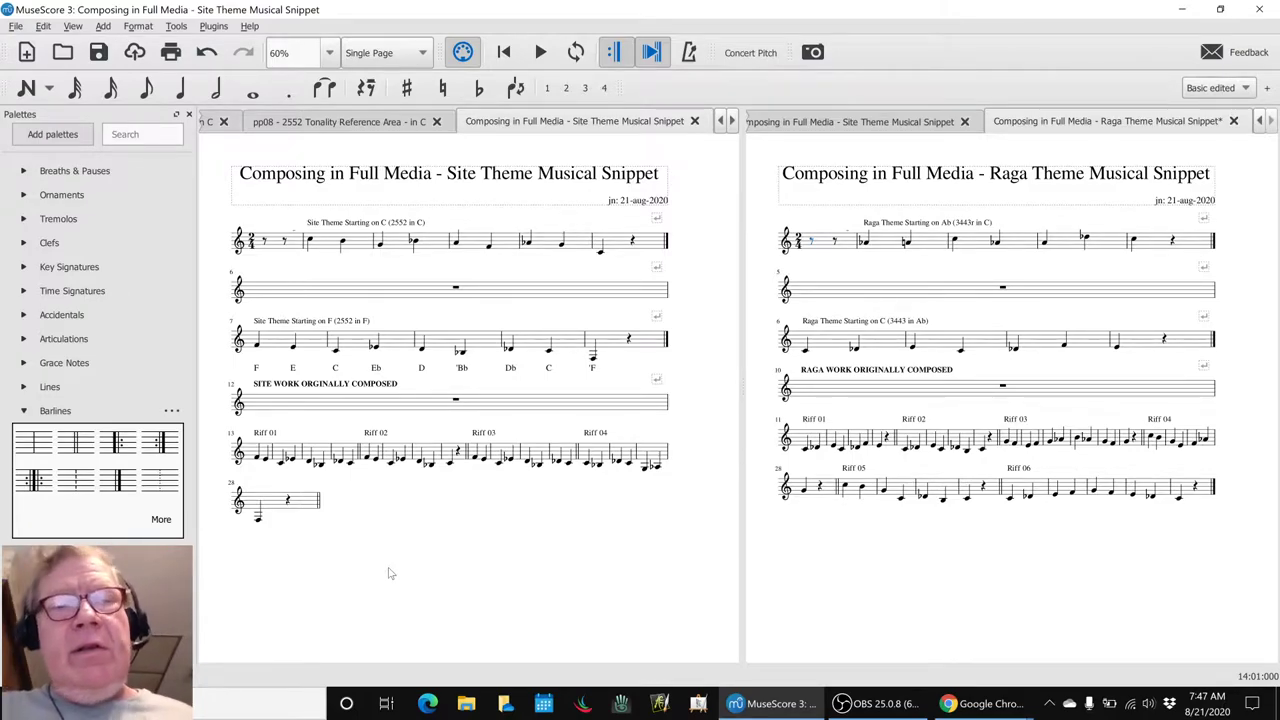
Hide the streaming software window and glance at the session notes spreadsheet before returning to MuseScore.
{"action": "key", "text": "alt+Tab"}
{"action": "key", "text": "alt+Tab"}
{"action": "key", "text": "alt+Tab"}
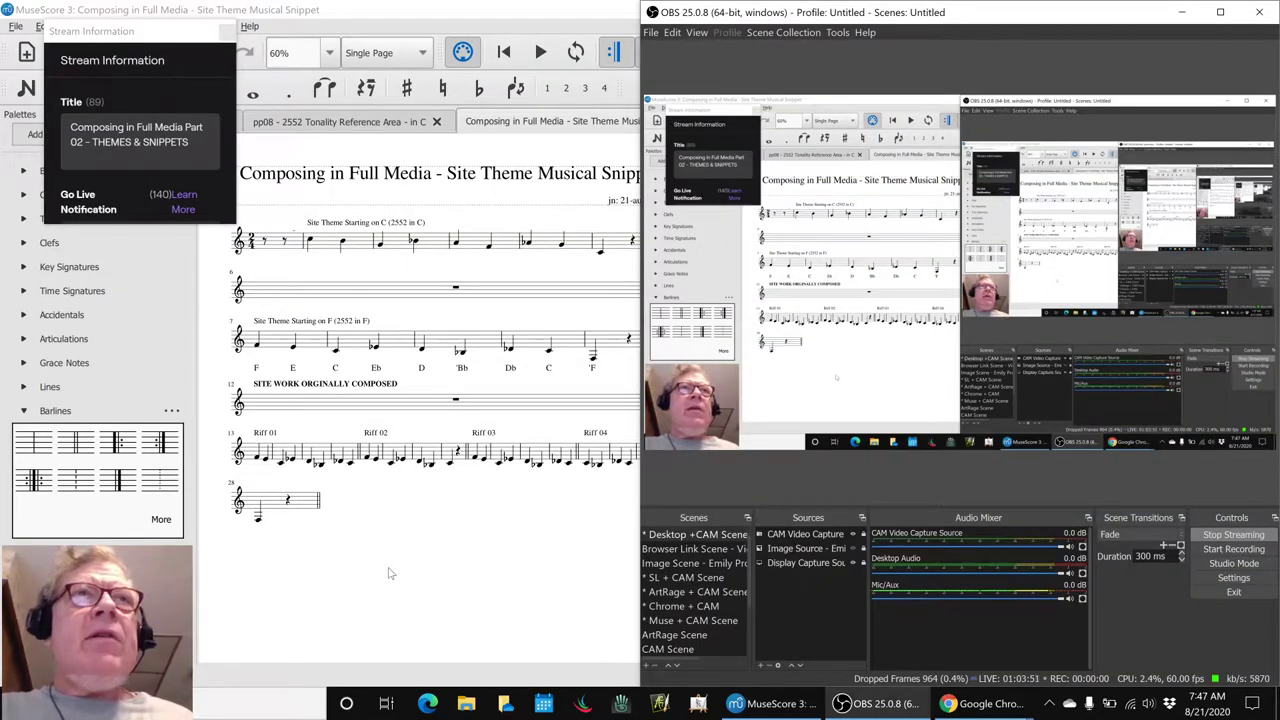
{"action": "left_click", "coordinate": [842, 706]}
{"action": "key", "text": "alt+Tab"}
{"action": "key", "text": "alt+Tab"}
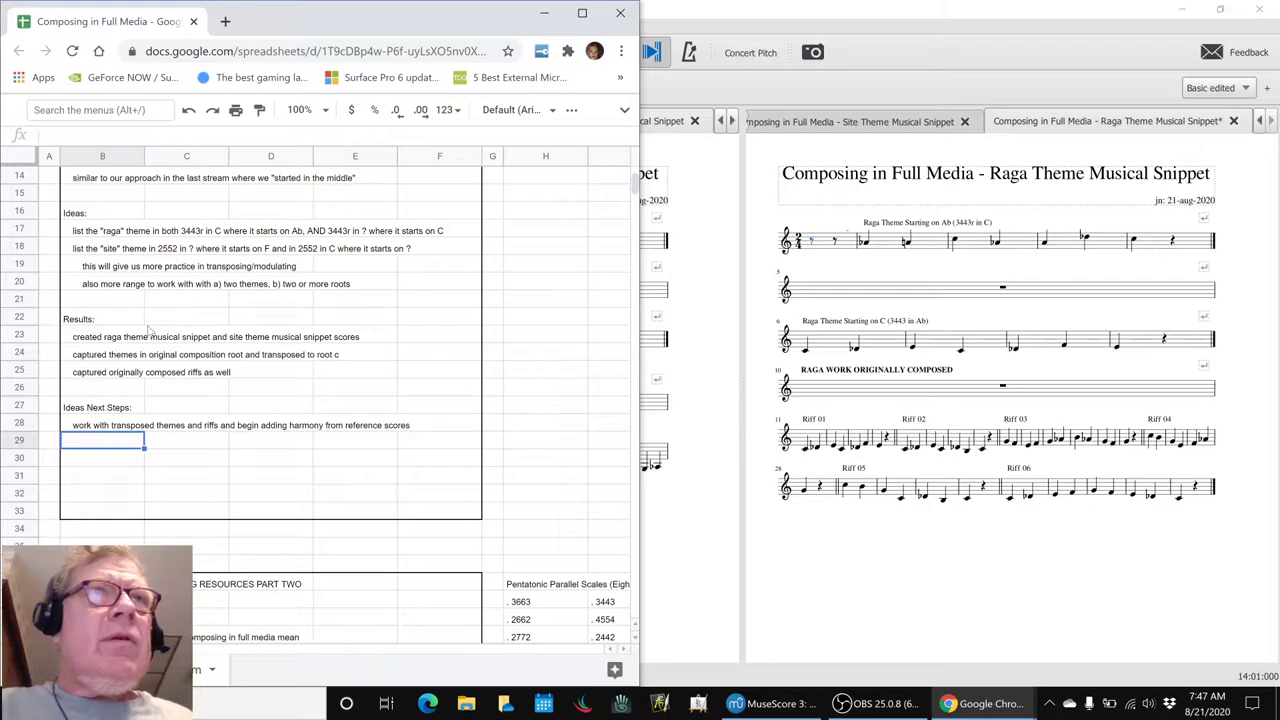
{"action": "scroll", "coordinate": [146, 328], "scroll_direction": "up", "scroll_amount": 4}
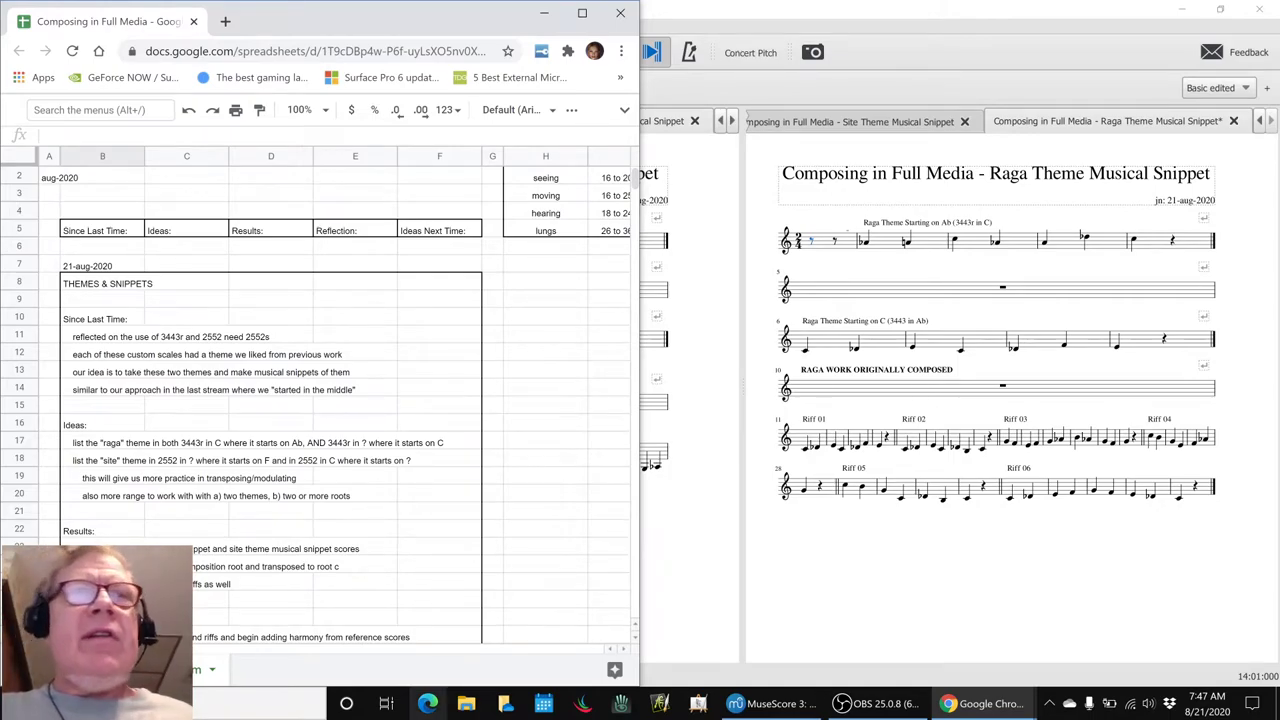
{"action": "left_click", "coordinate": [780, 573]}
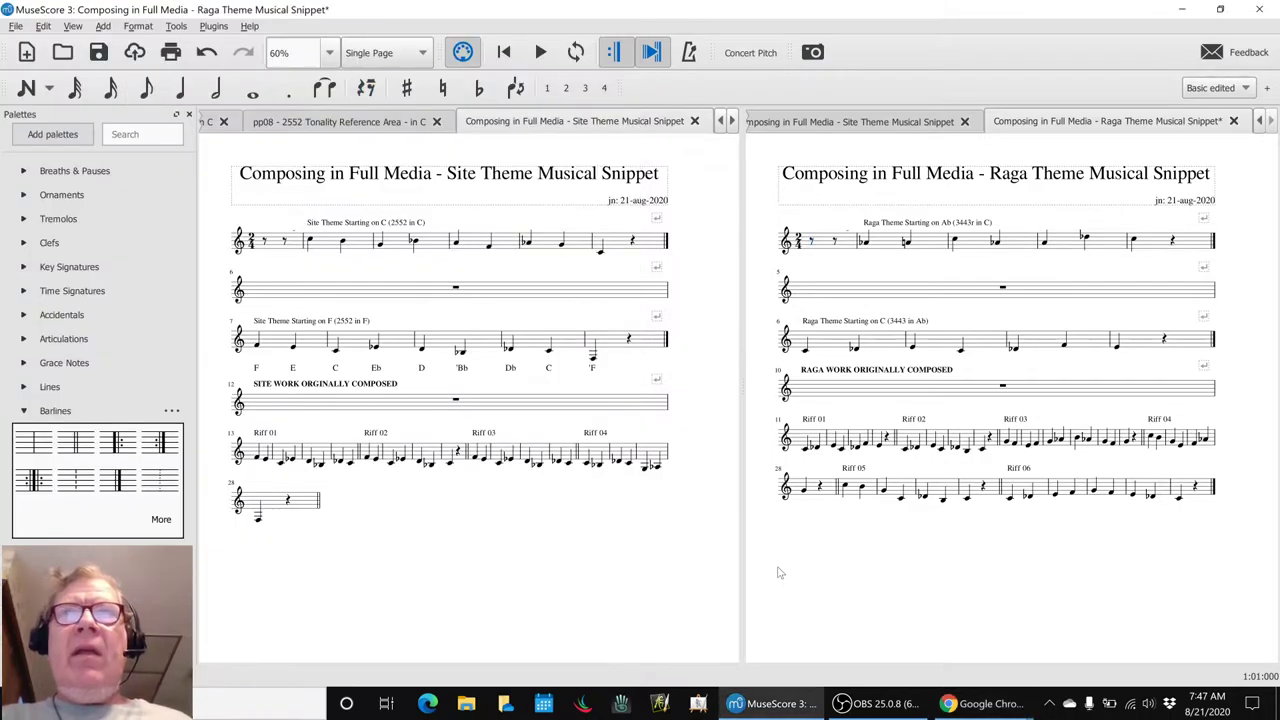
Play the raga theme starting on C from its first measure, then clear the selection.
{"action": "left_click", "coordinate": [828, 340]}
{"action": "key", "text": "space"}
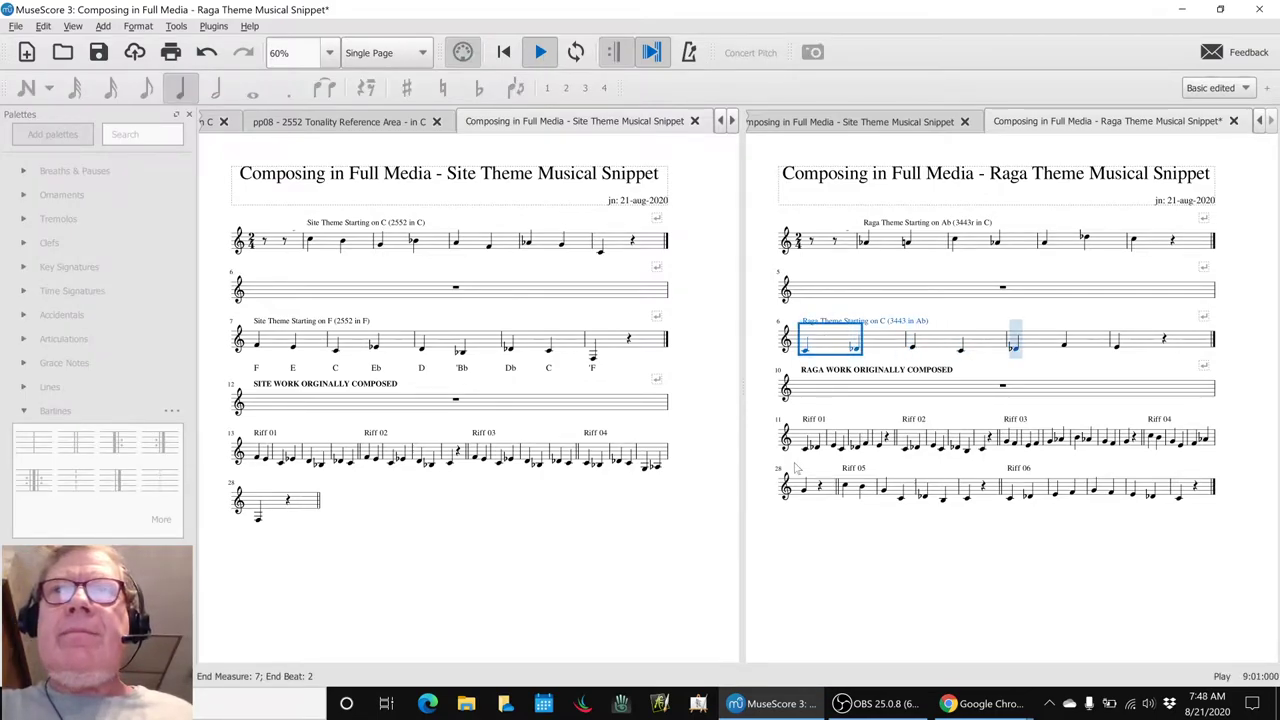
{"action": "key", "text": "space"}
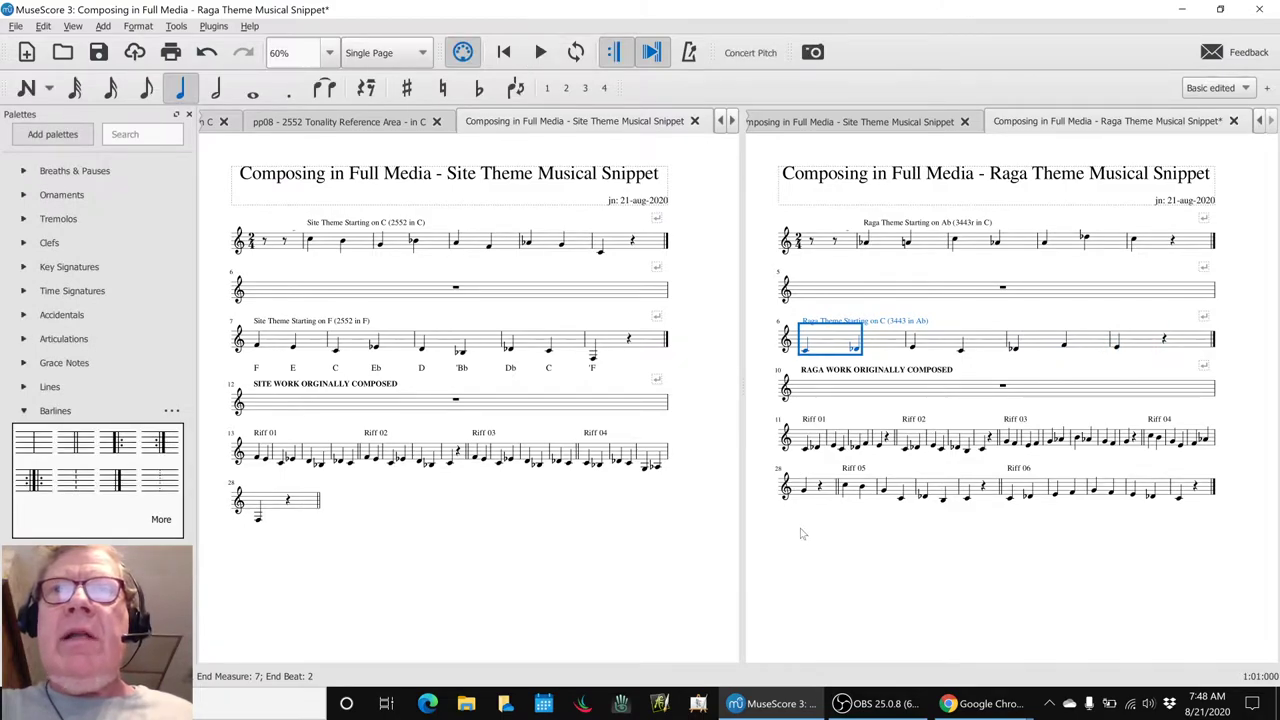
{"action": "key", "text": "Escape"}
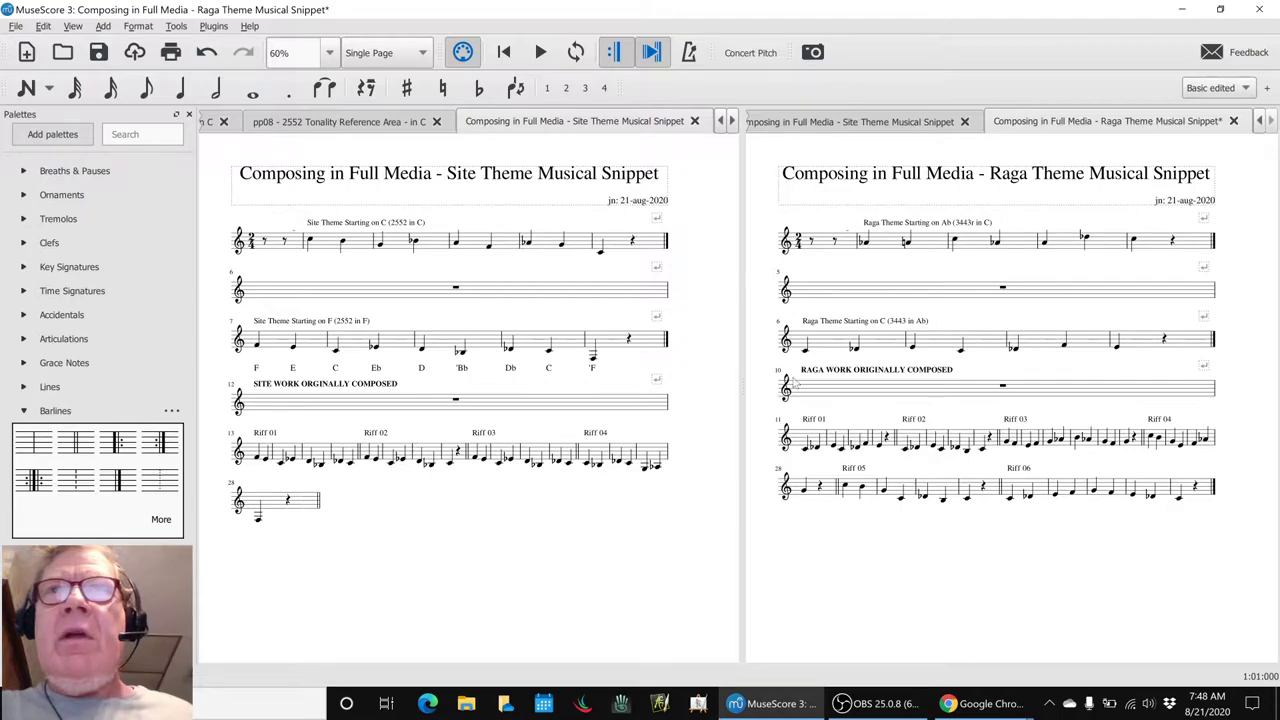
Show the piano keyboard with P and sound the notes E4, F4 and E4.
{"action": "key", "text": "p"}
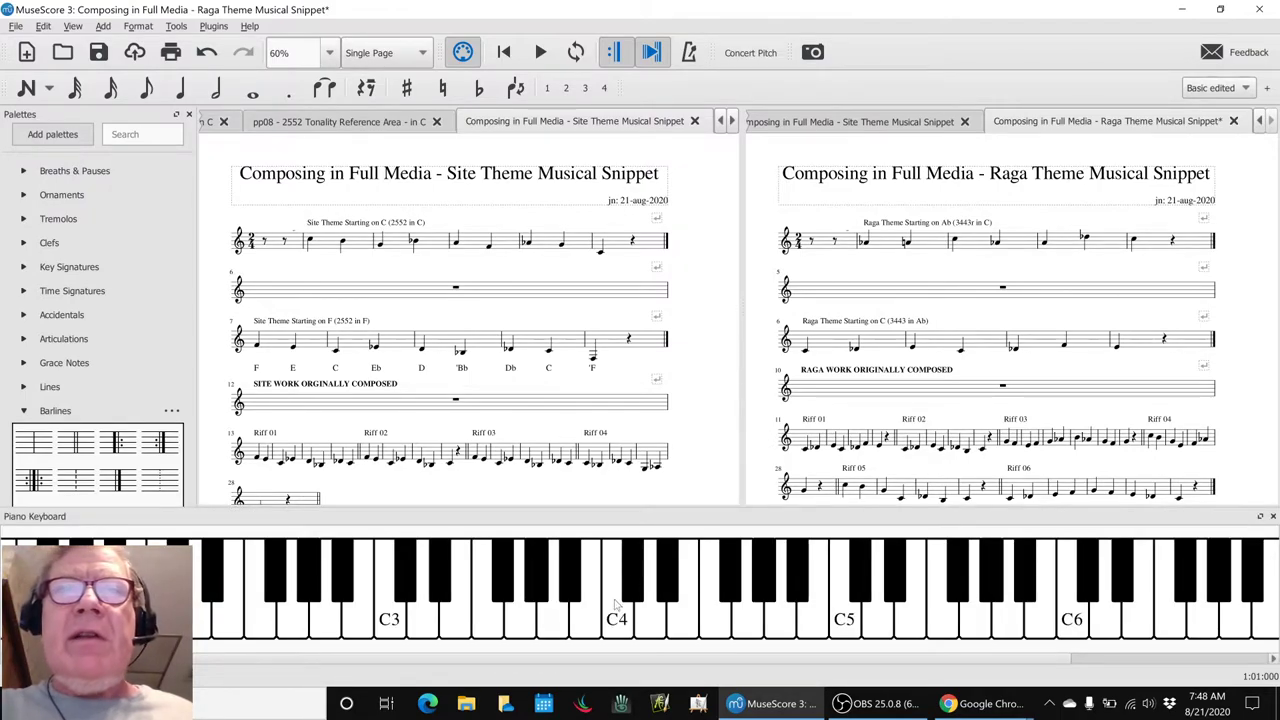
{"action": "left_click", "coordinate": [673, 620]}
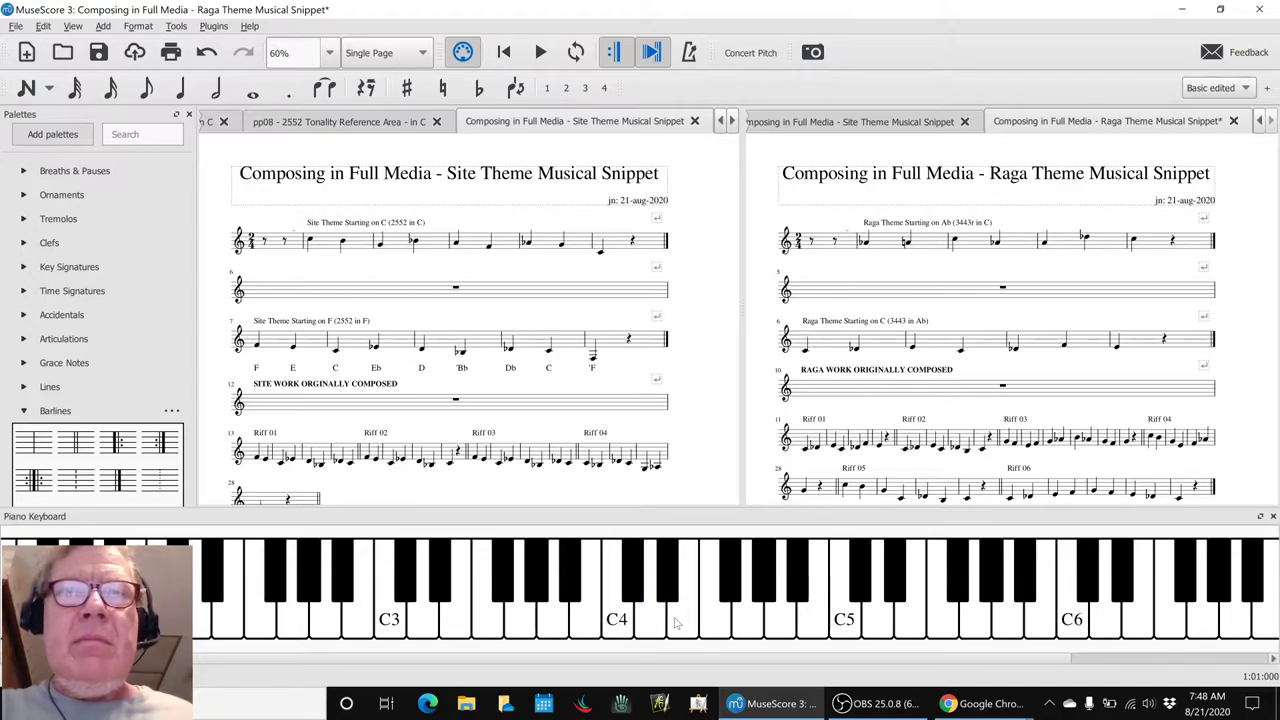
{"action": "left_click", "coordinate": [700, 628]}
{"action": "left_click", "coordinate": [680, 628]}
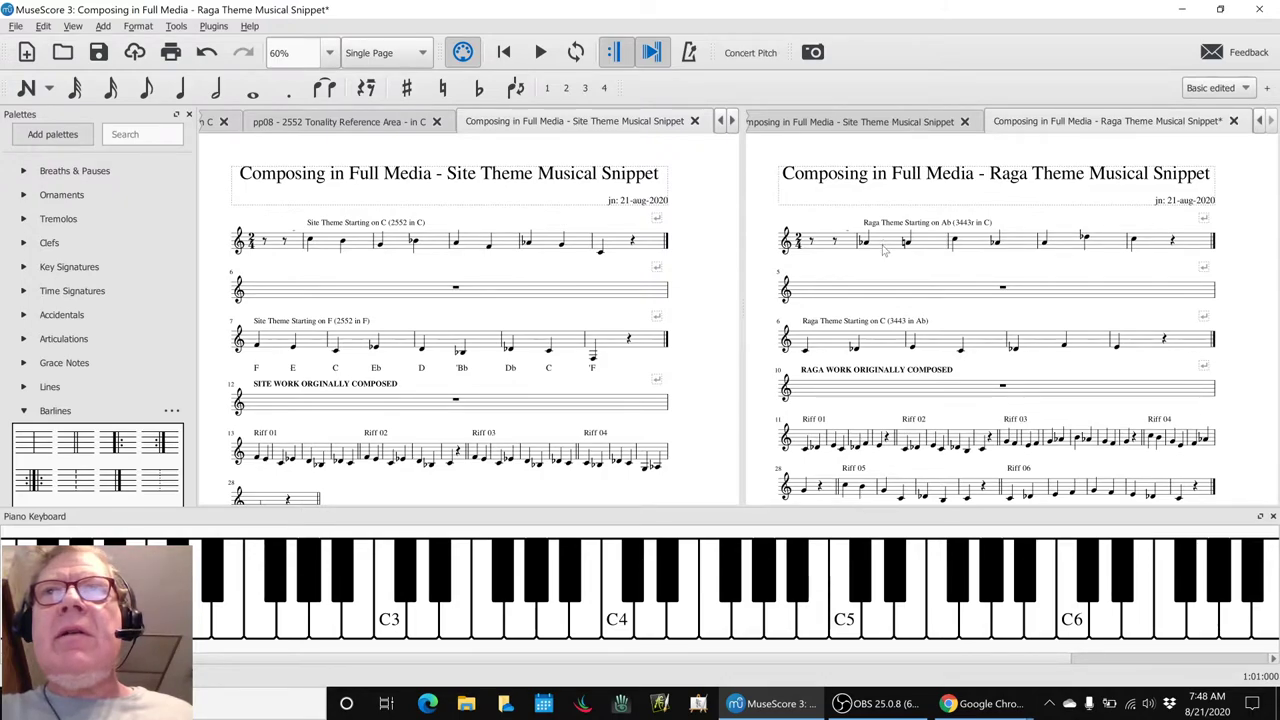
Play the raga theme starting on Ab, then bring the earlier open scores into view.
{"action": "left_click", "coordinate": [884, 251]}
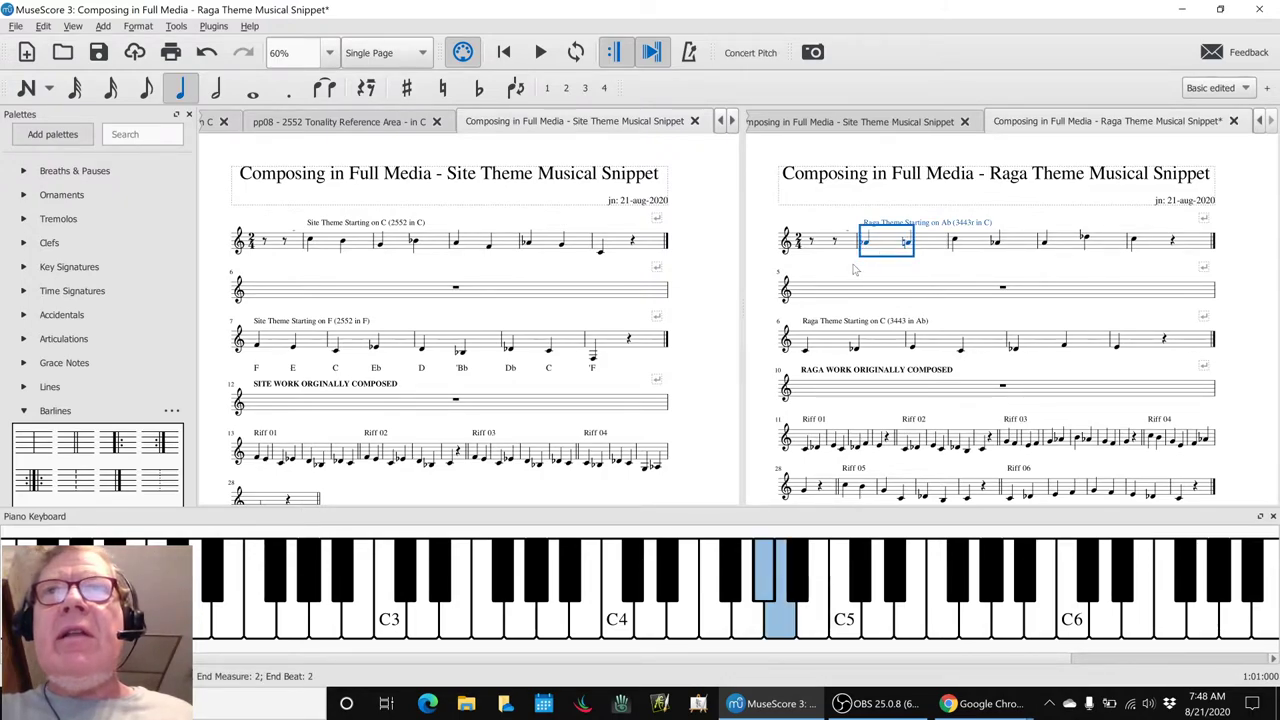
{"action": "key", "text": "space"}
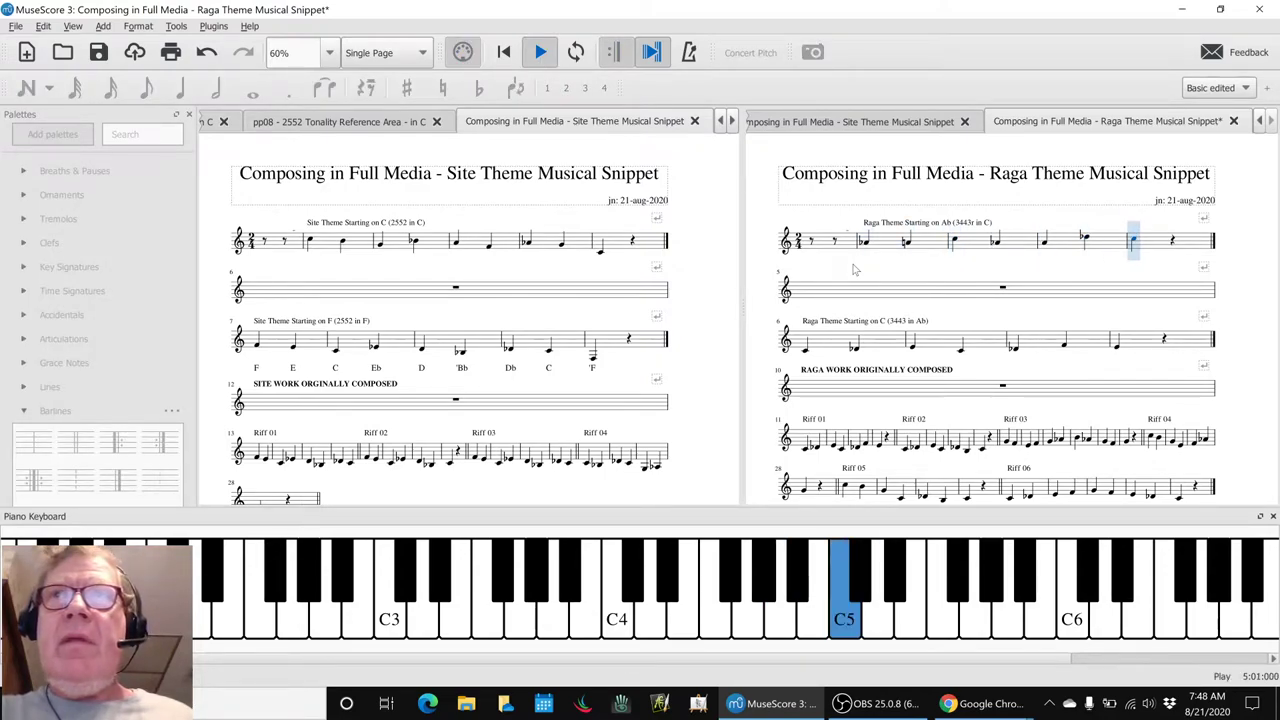
{"action": "key", "text": "space"}
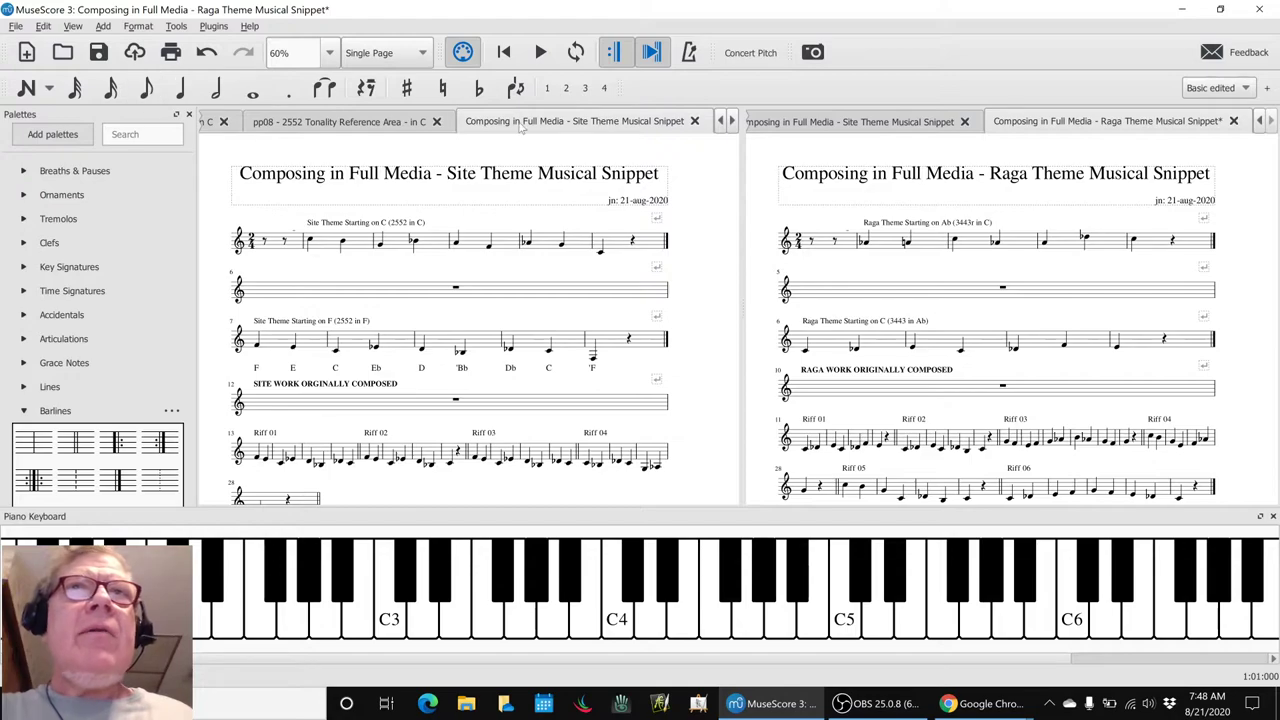
{"action": "left_click", "coordinate": [725, 127]}
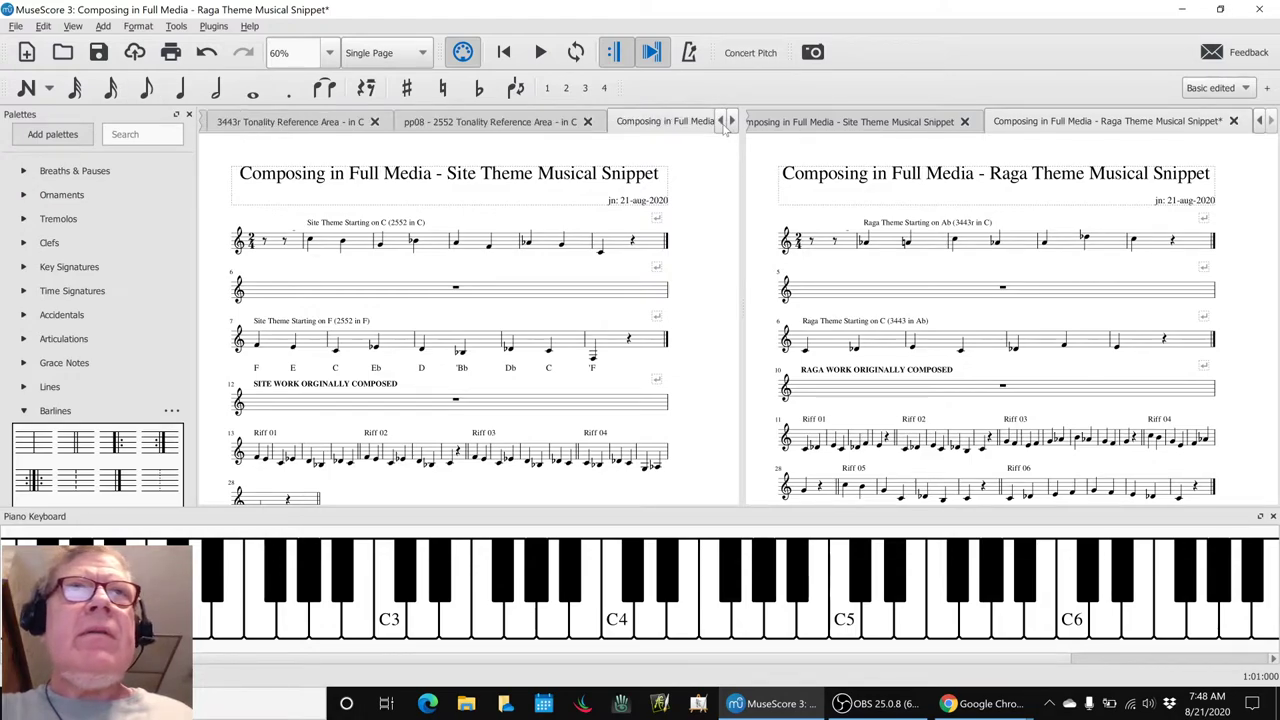
Open the 3443r Tonality Reference Area chart, play its chords from C34, and show Site Theme beside it.
{"action": "left_click", "coordinate": [288, 121]}
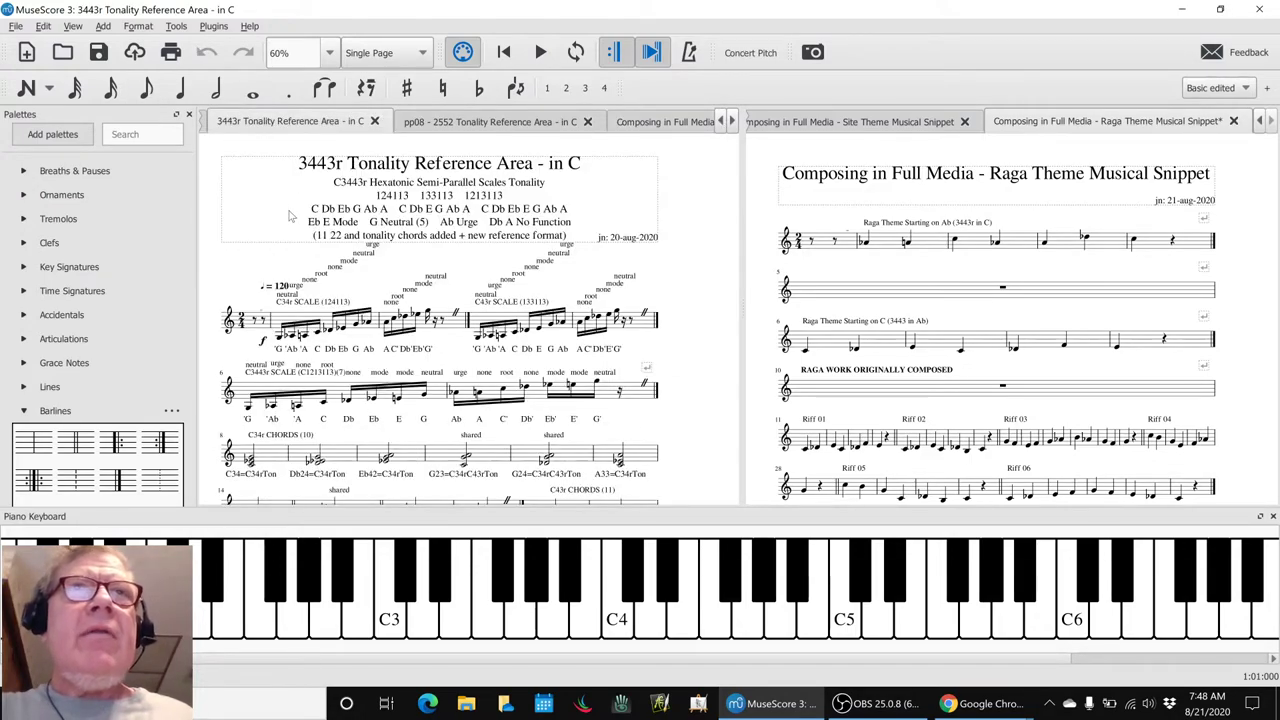
{"action": "scroll", "coordinate": [373, 270], "scroll_direction": "down", "scroll_amount": 3}
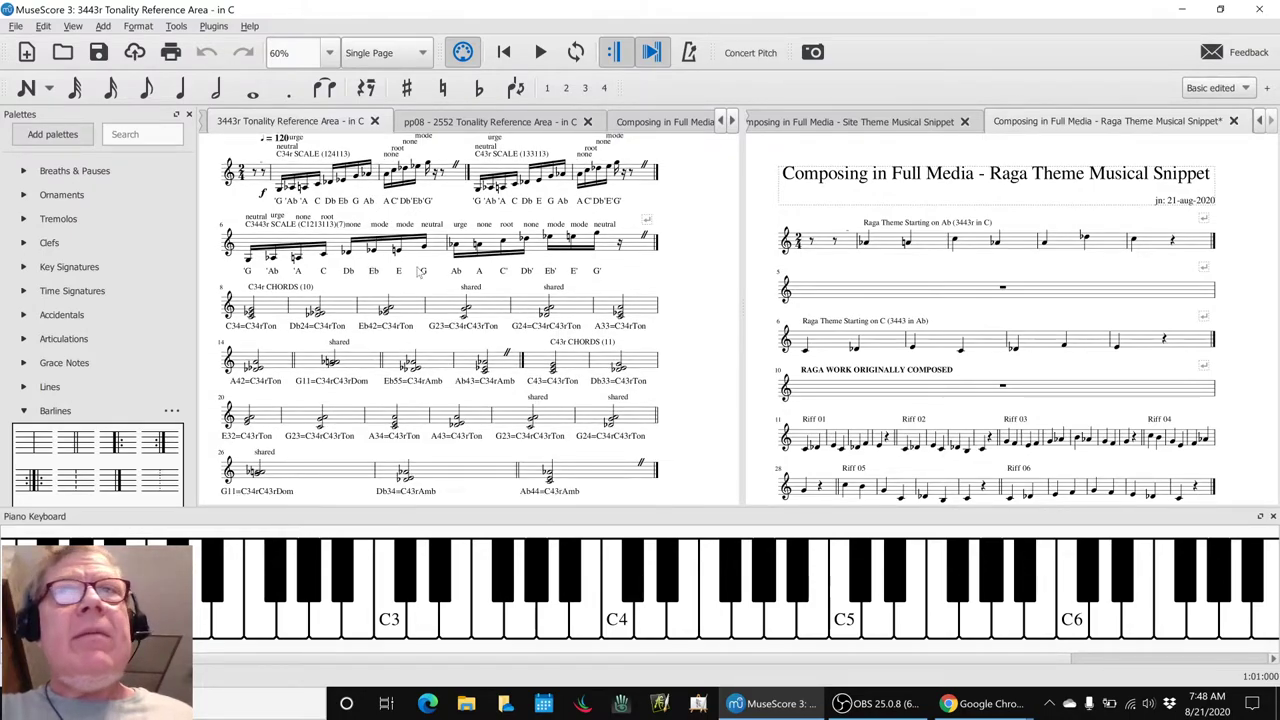
{"action": "left_click", "coordinate": [252, 305]}
{"action": "key", "text": "space"}
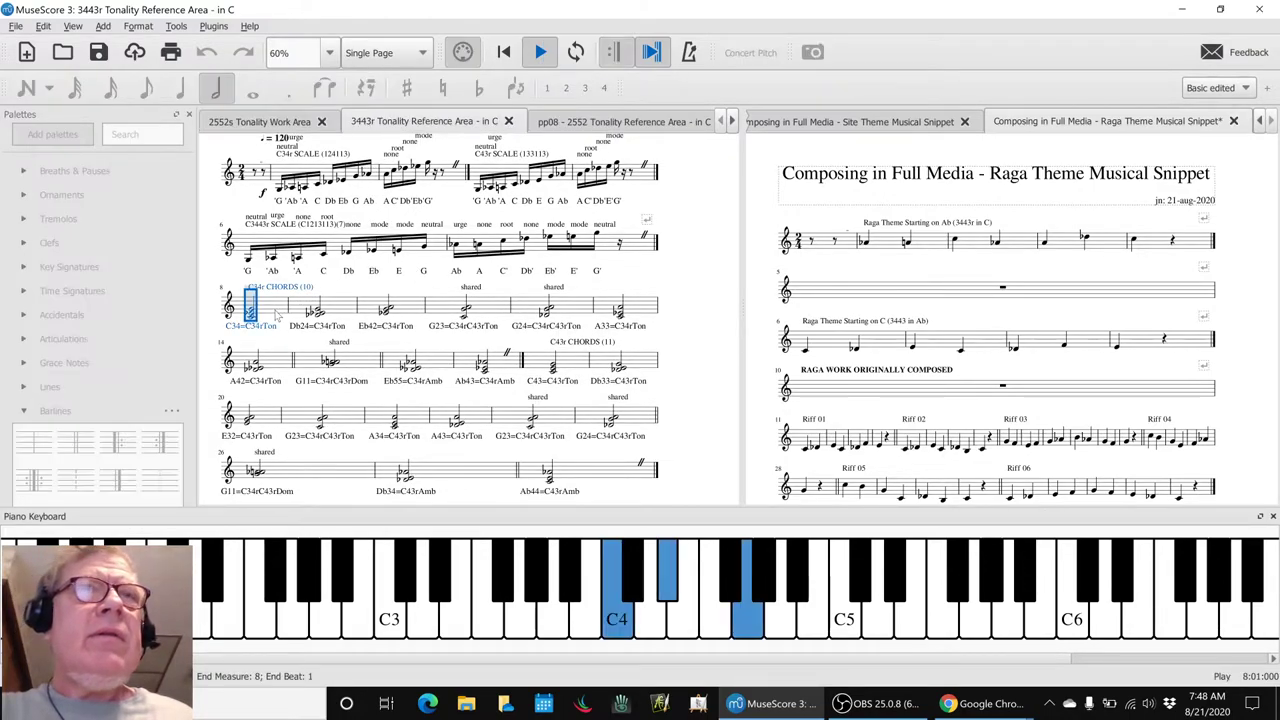
{"action": "key", "text": "space"}
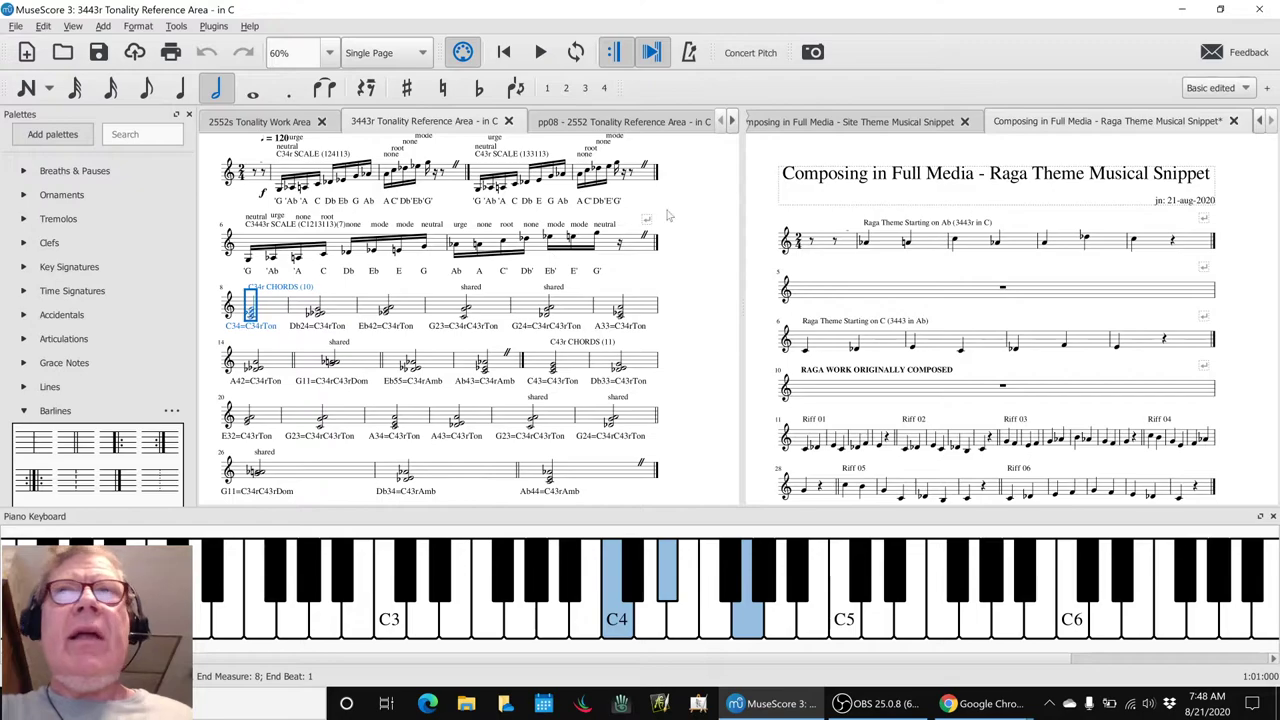
{"action": "left_click", "coordinate": [795, 122]}
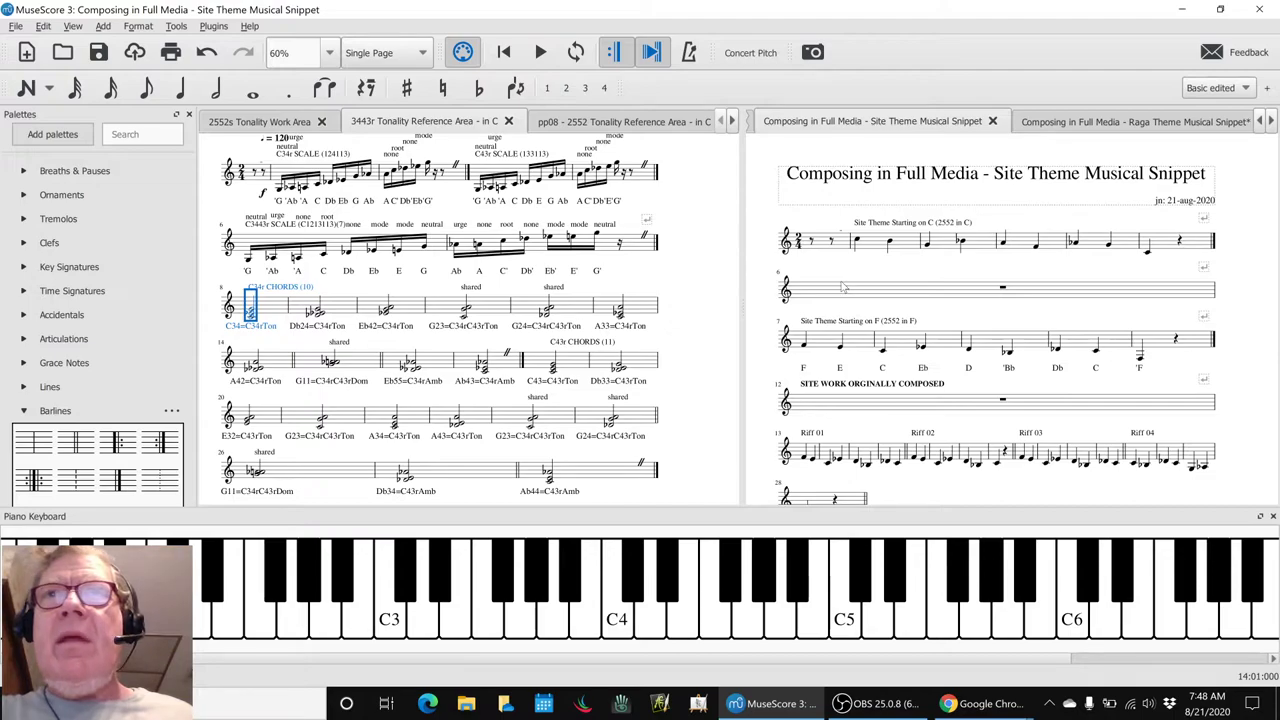
{"action": "left_click", "coordinate": [818, 347]}
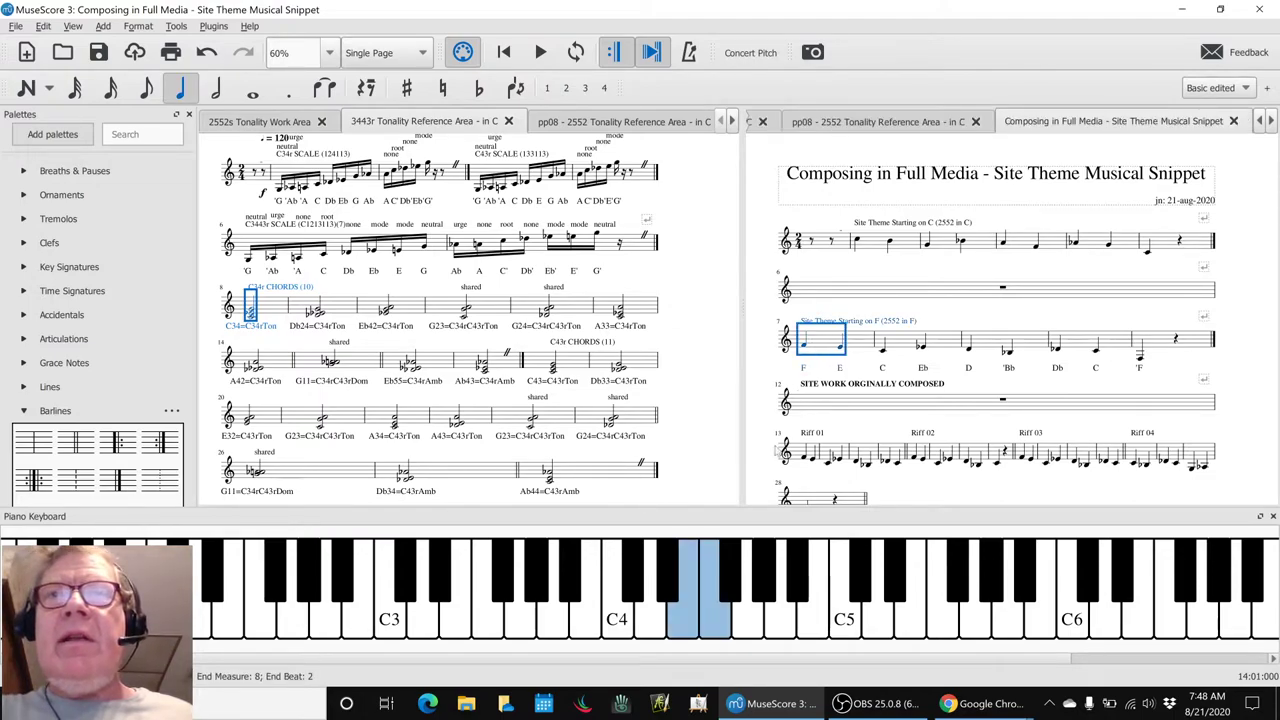
{"action": "left_click", "coordinate": [806, 310]}
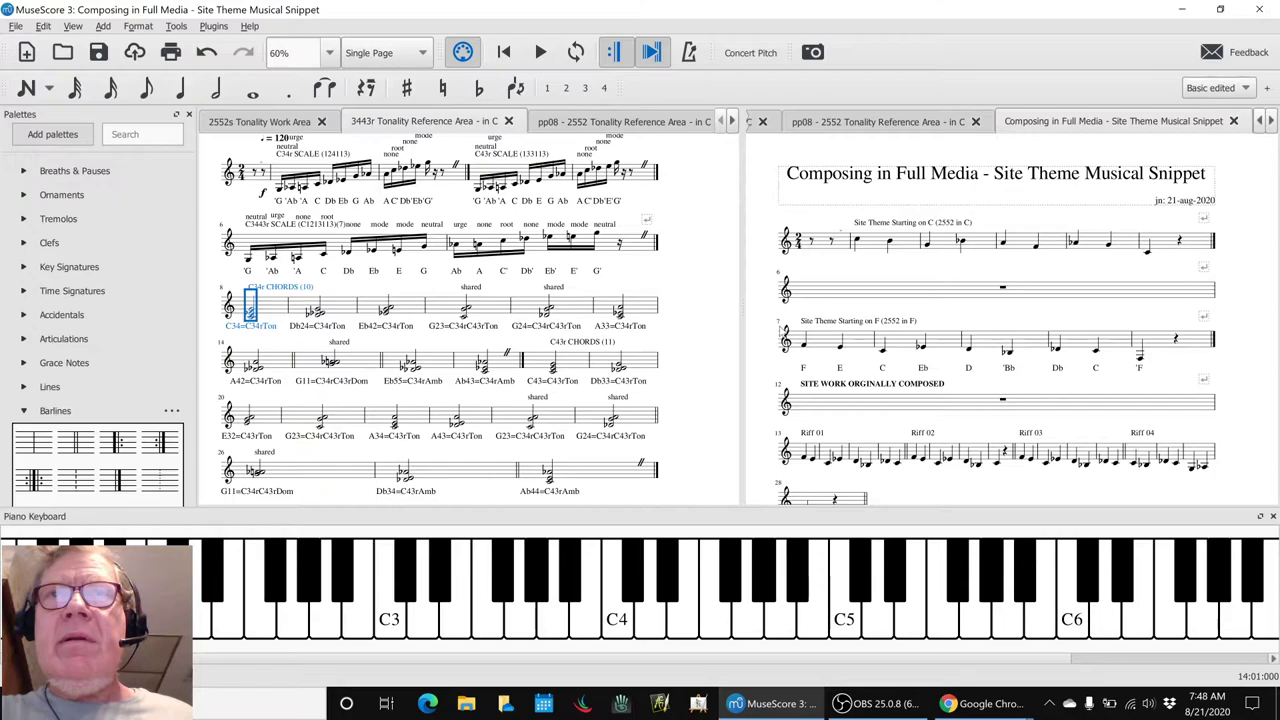
{"action": "key", "text": "space"}
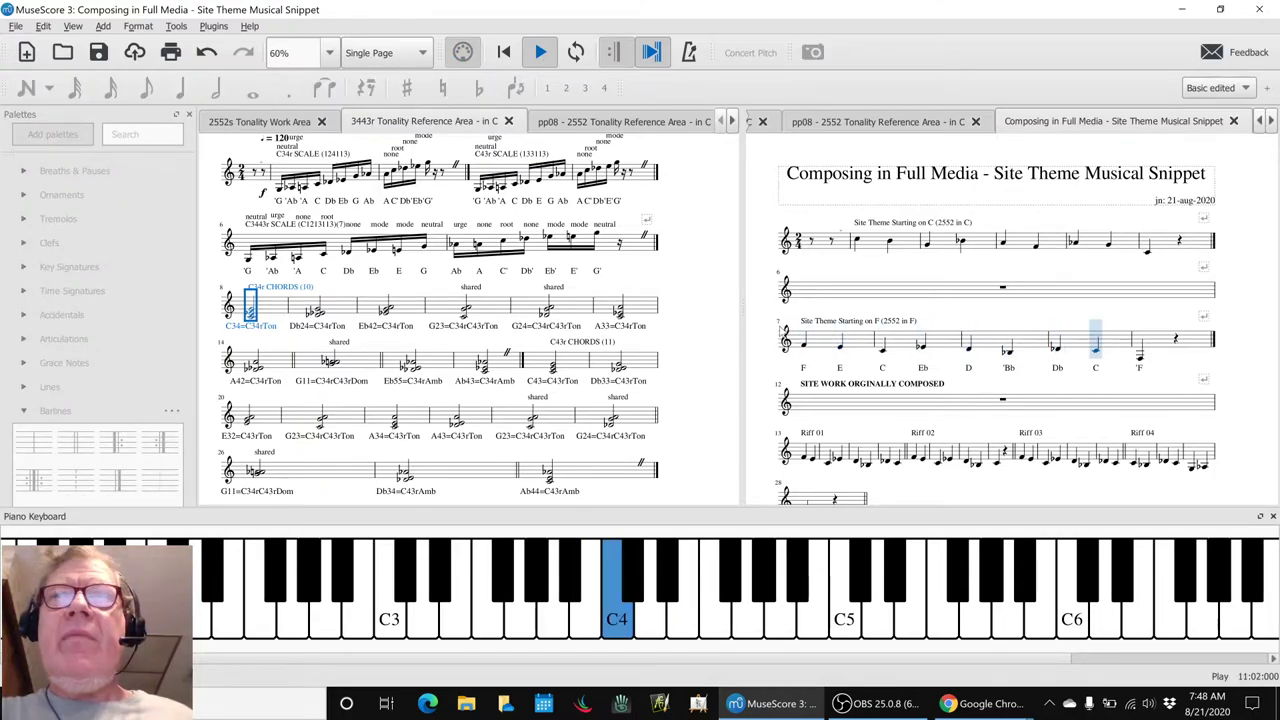
{"action": "key", "text": "space"}
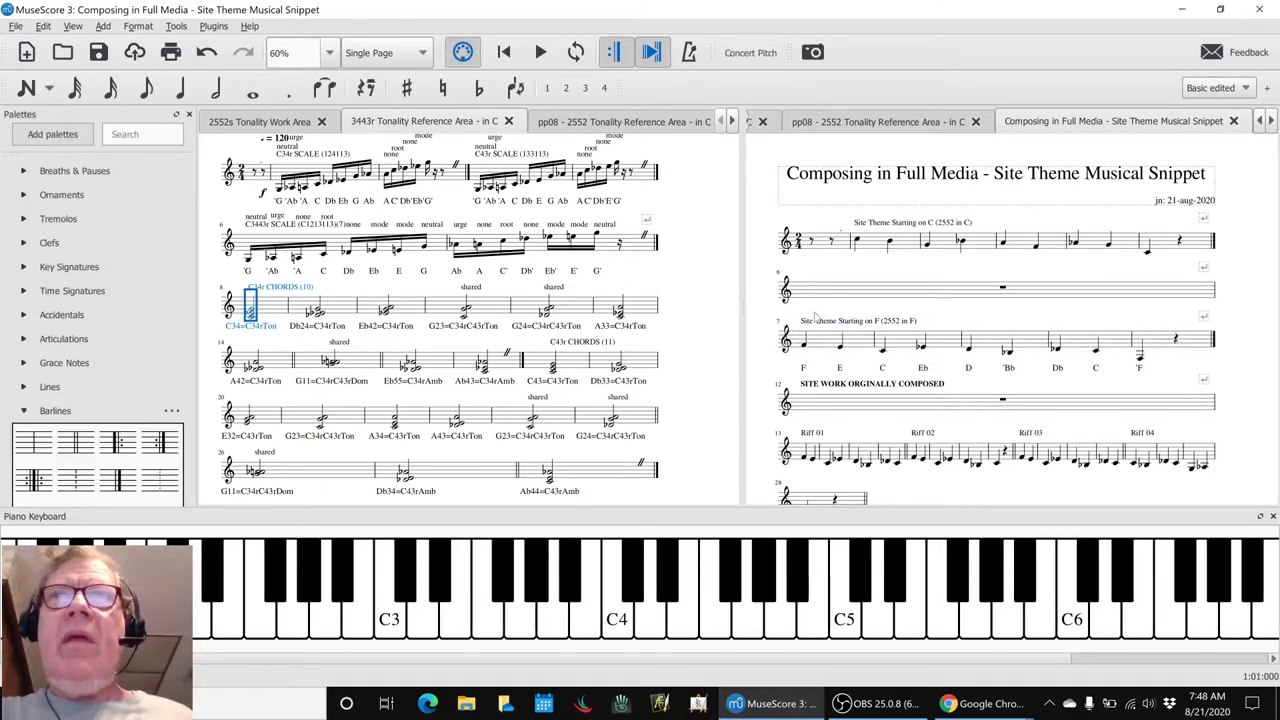
{"action": "left_click", "coordinate": [857, 240]}
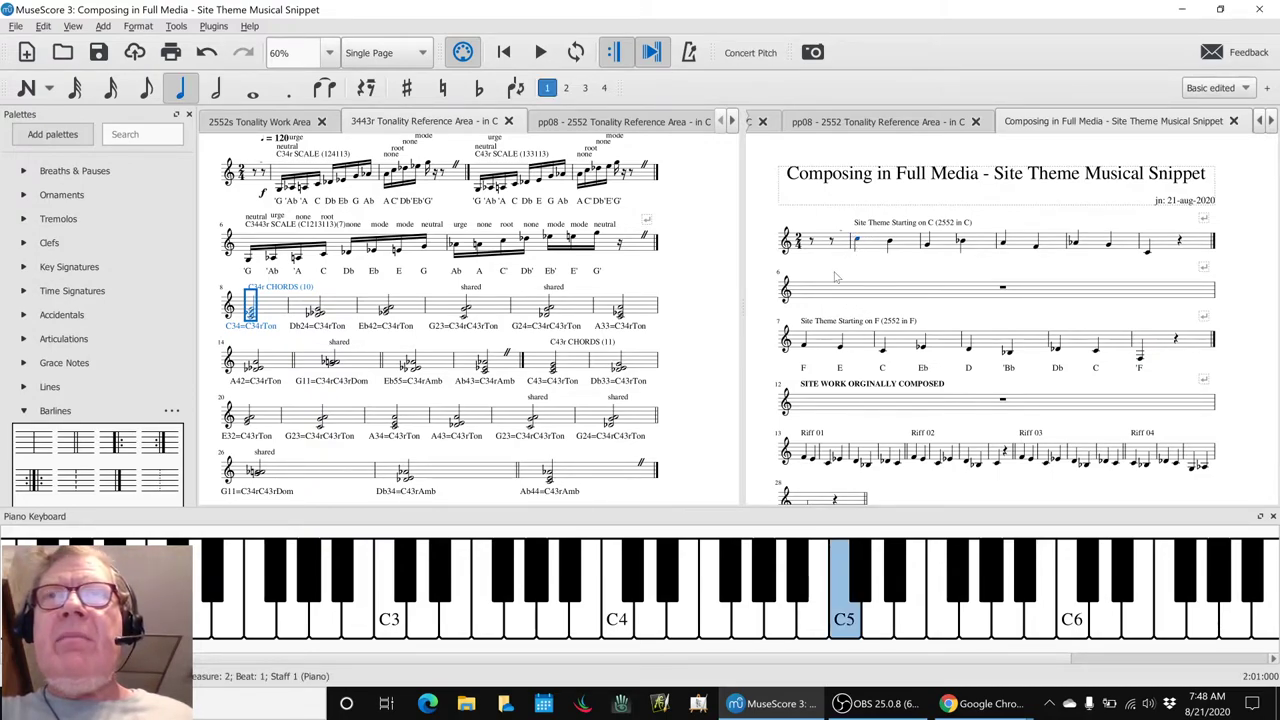
{"action": "left_click", "coordinate": [835, 277]}
{"action": "key", "text": "space"}
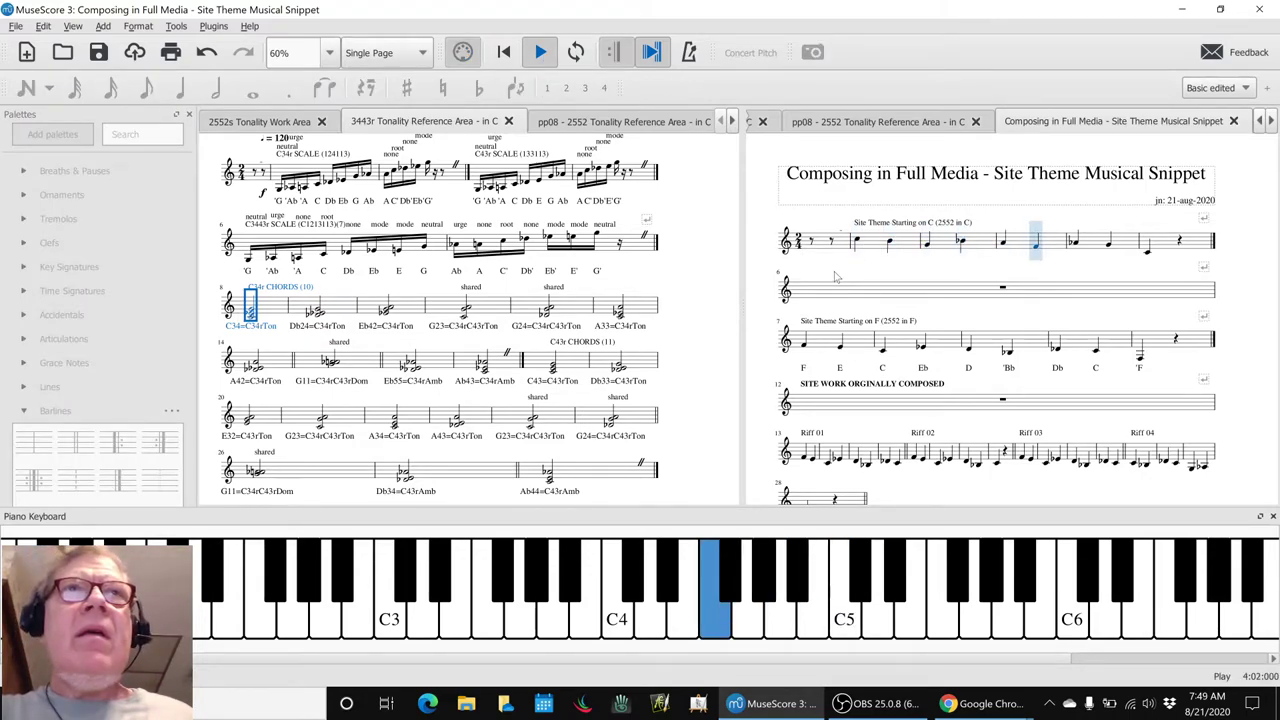
Open the 2552 Tonality Reference Area and play its C25 chords from measure 9, then switch to the notes.
{"action": "key", "text": "space"}
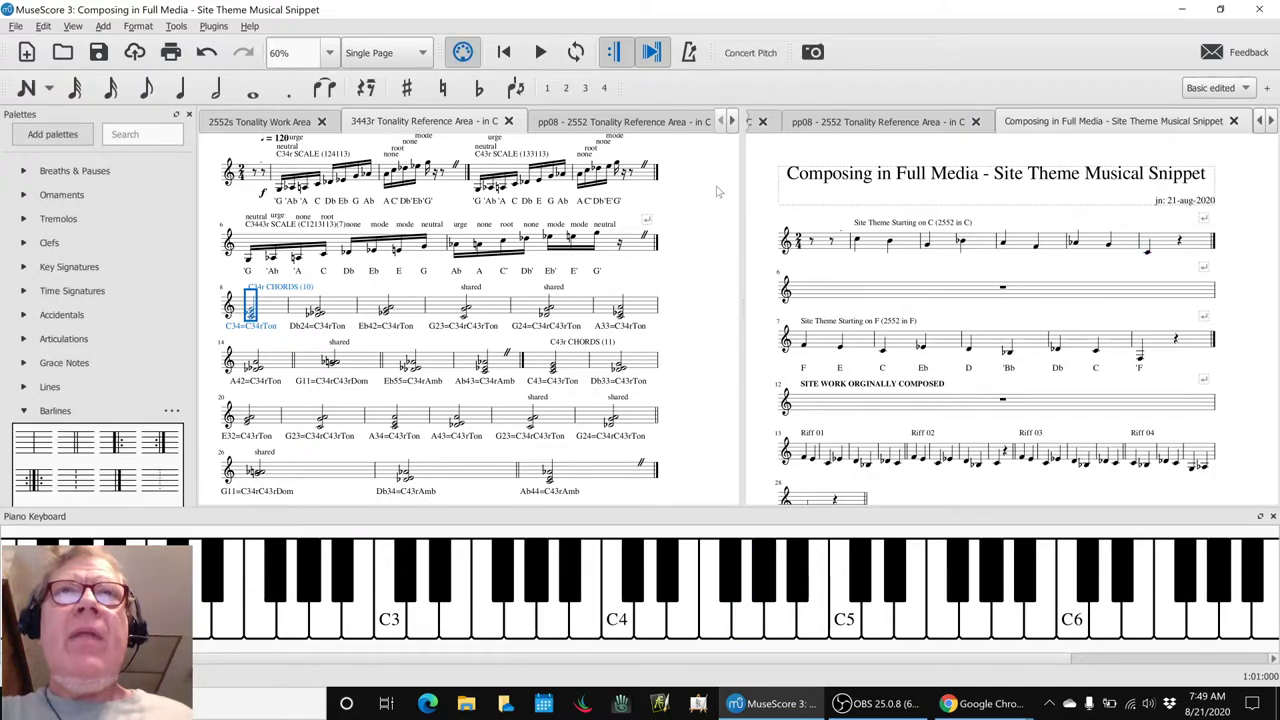
{"action": "left_click", "coordinate": [655, 127]}
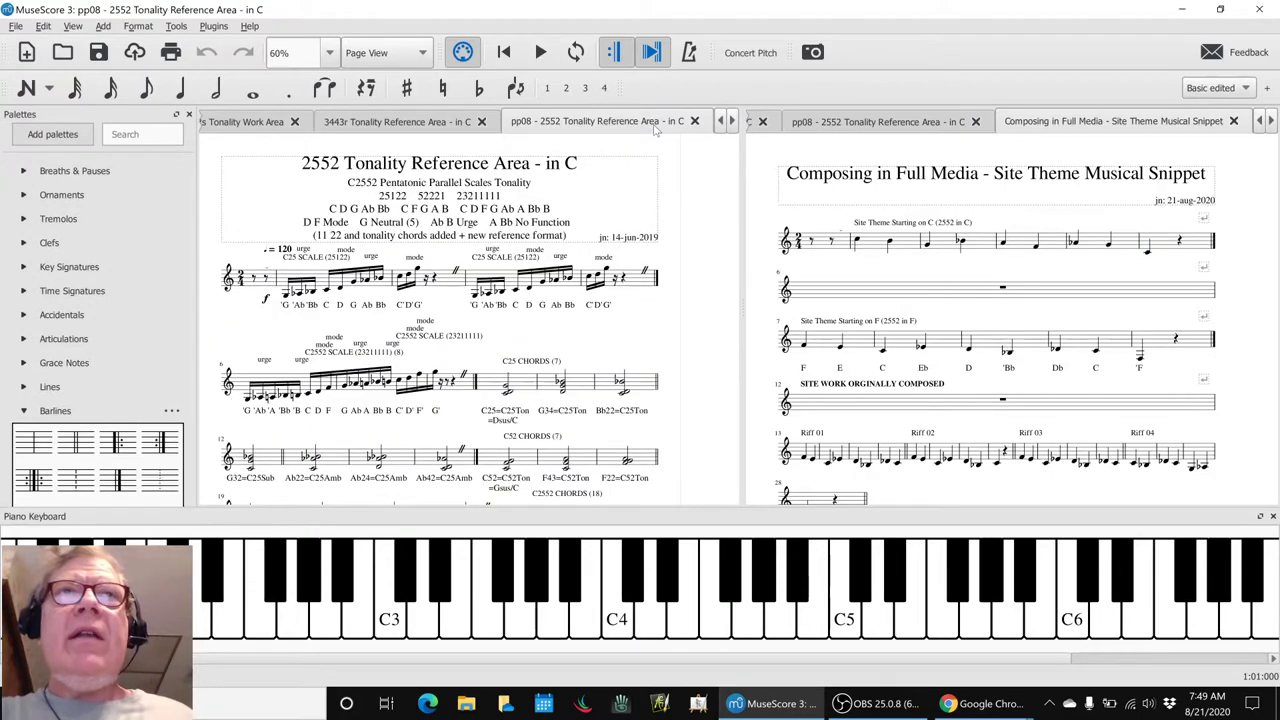
{"action": "left_click", "coordinate": [508, 384]}
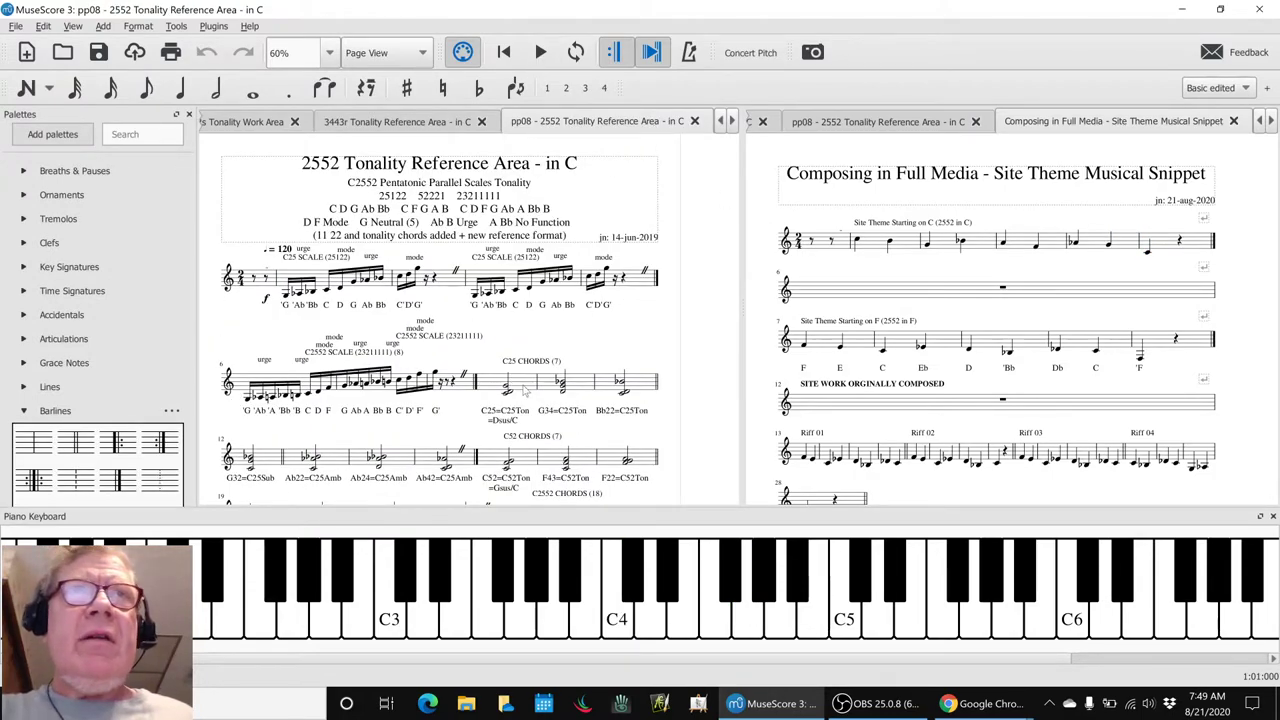
{"action": "key", "text": "space"}
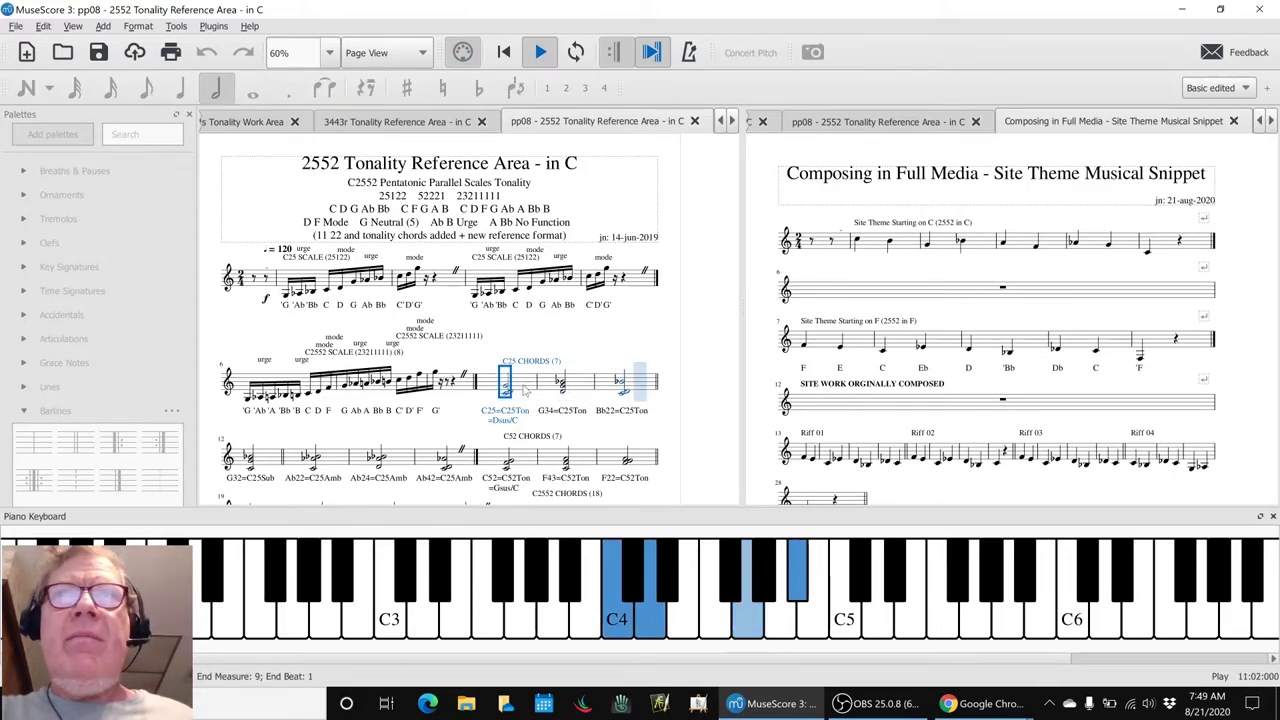
{"action": "key", "text": "space"}
{"action": "left_click", "coordinate": [808, 277]}
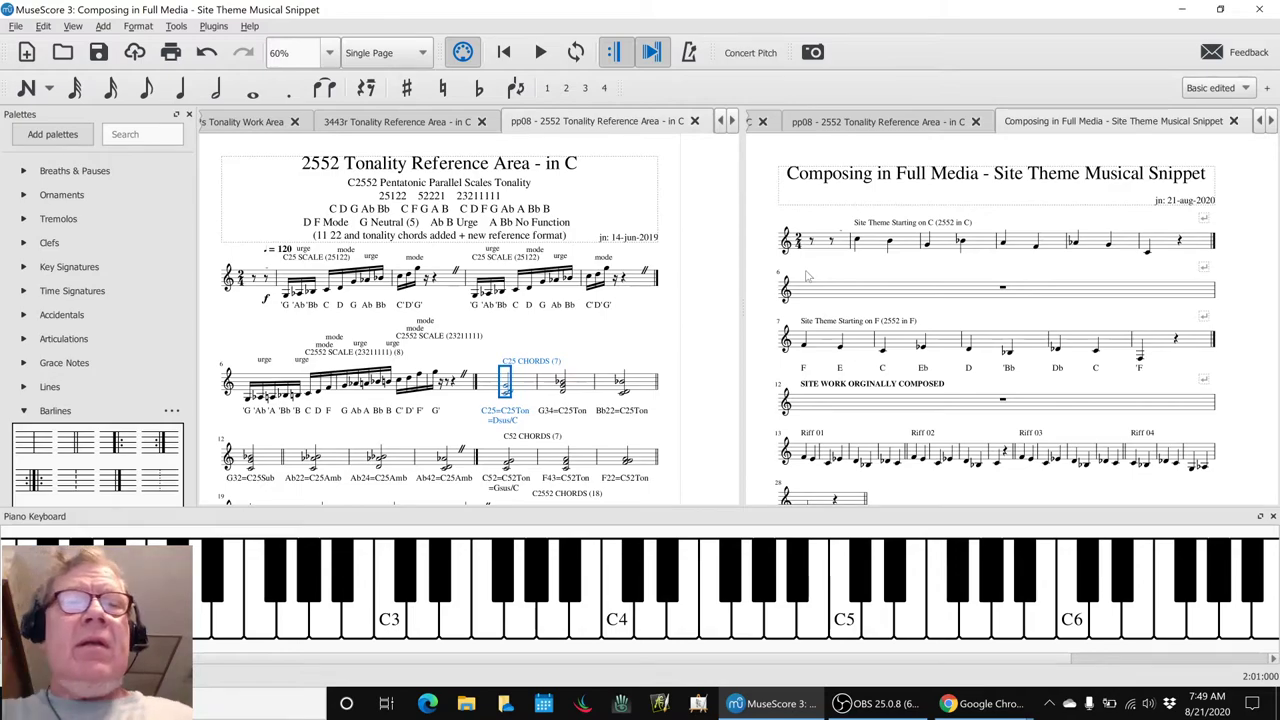
{"action": "key", "text": "alt+Tab"}
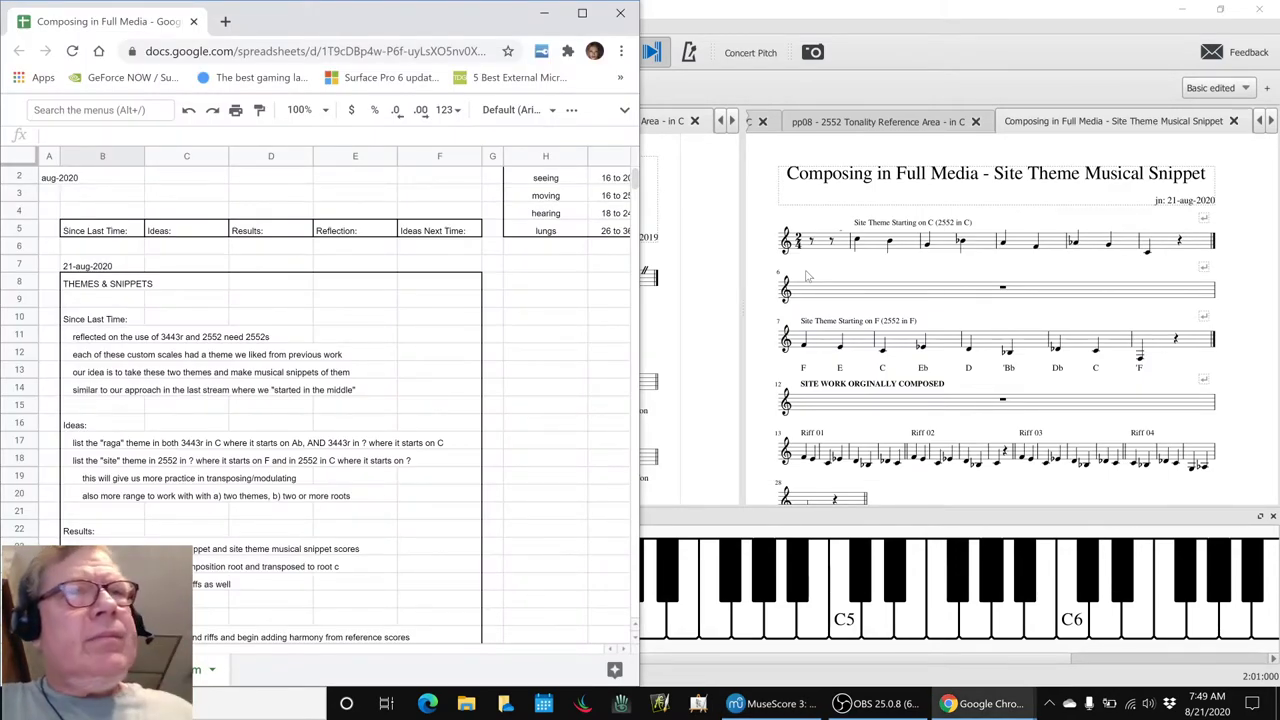
Read the row 28 next-steps note in the sheet, then return to MuseScore and close the piano keyboard.
{"action": "scroll", "coordinate": [322, 374], "scroll_direction": "down", "scroll_amount": 5}
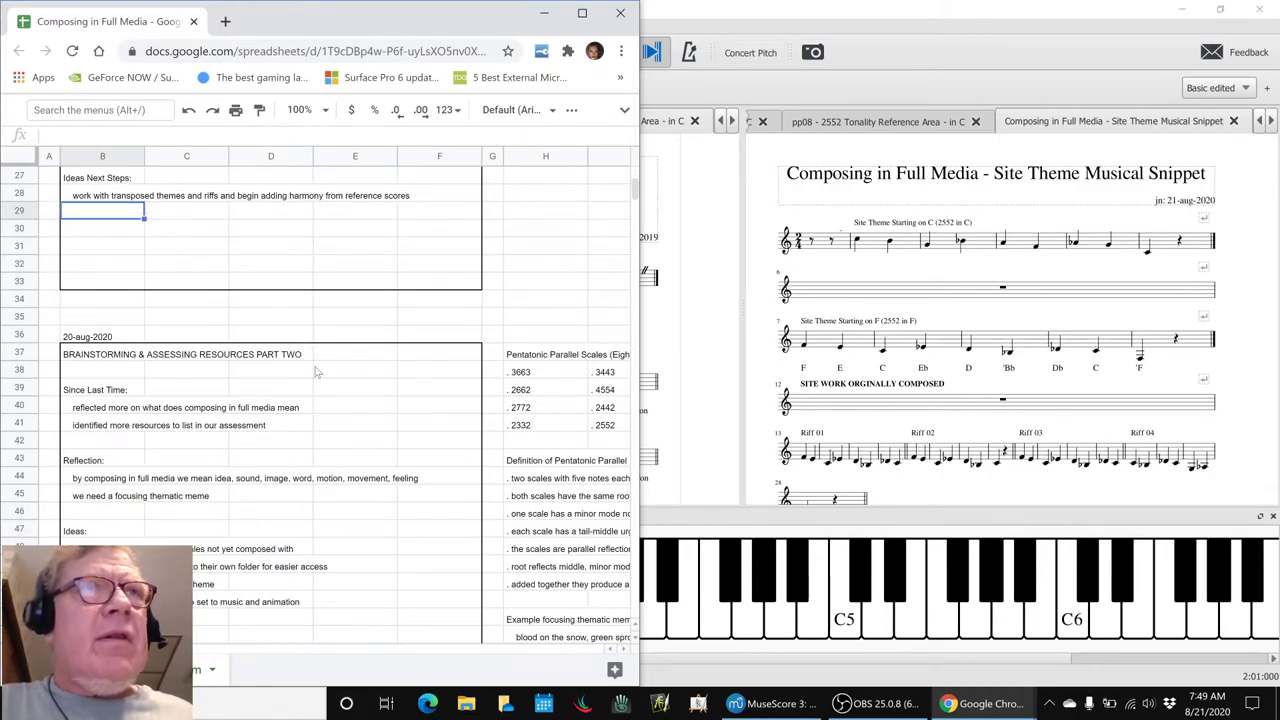
{"action": "left_click", "coordinate": [171, 202]}
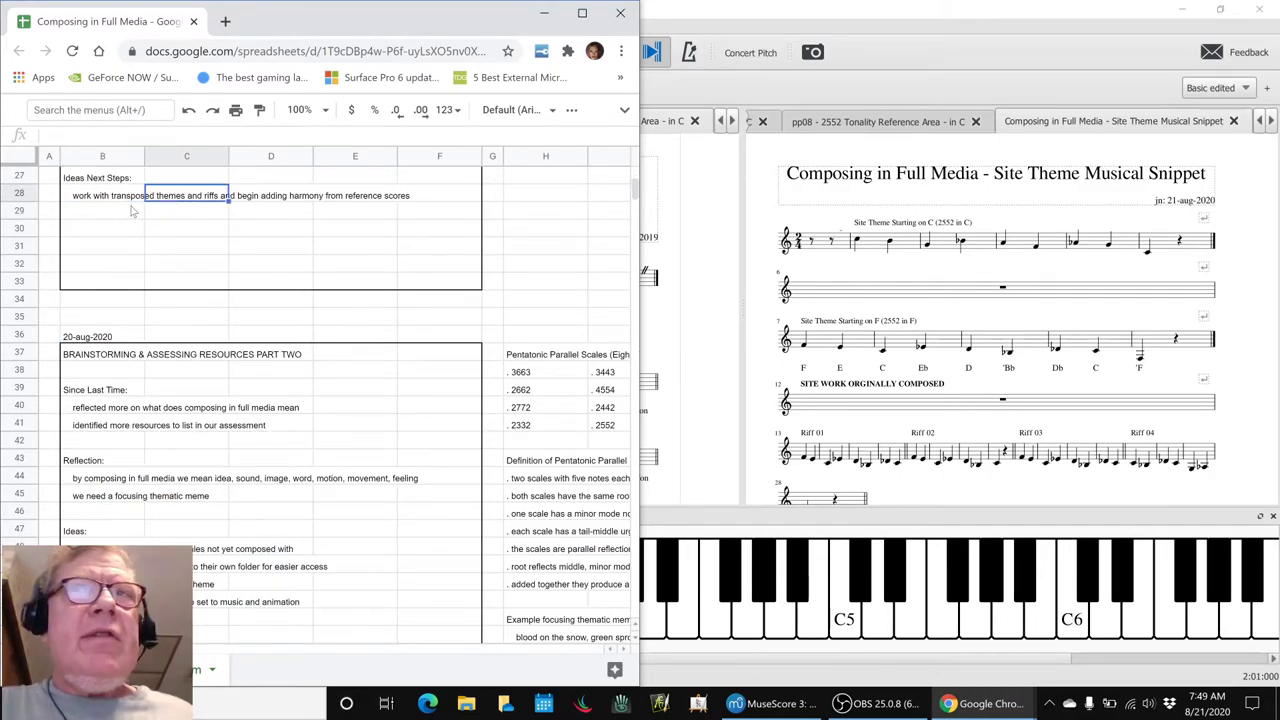
{"action": "left_click", "coordinate": [899, 487]}
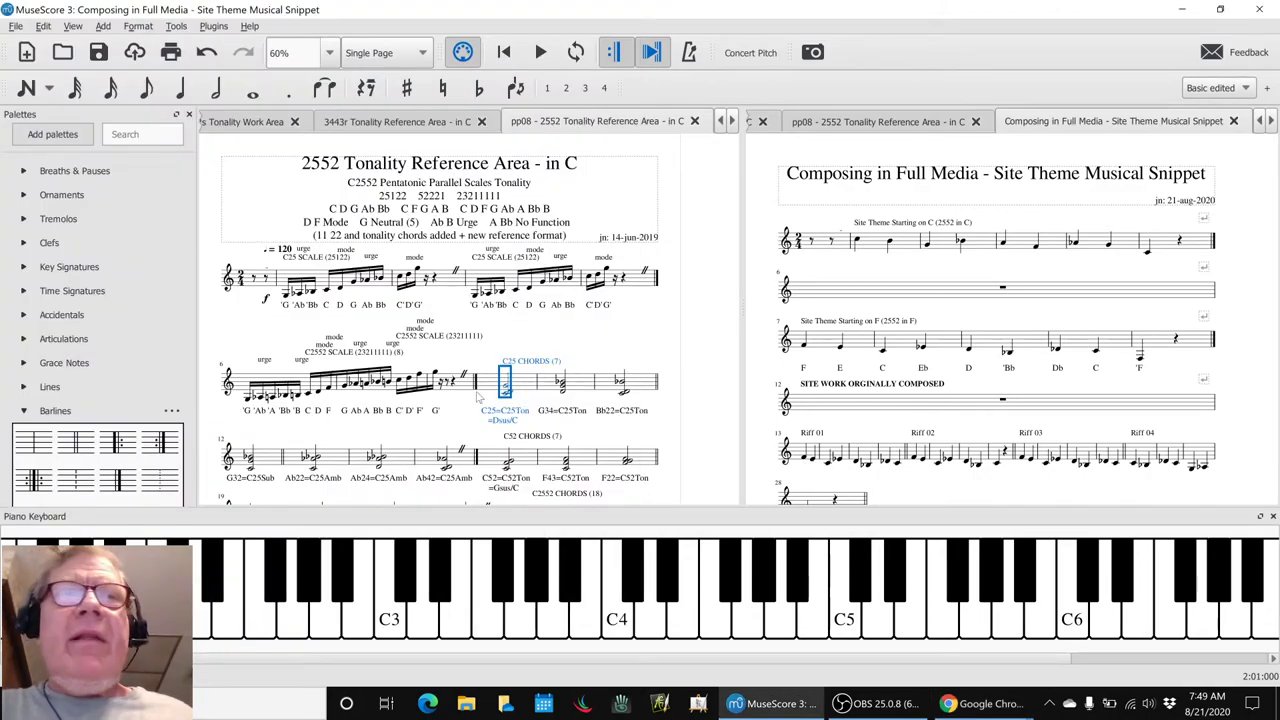
{"action": "key", "text": "alt+Tab"}
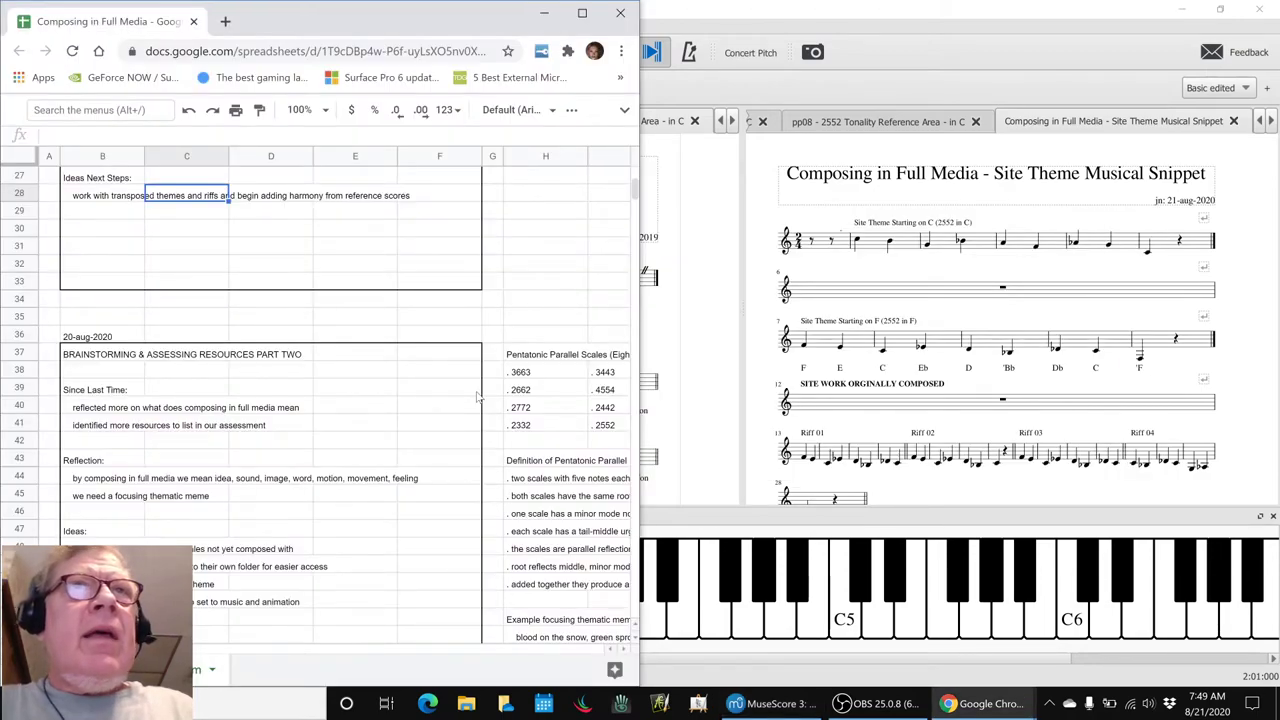
{"action": "key", "text": "alt+Tab"}
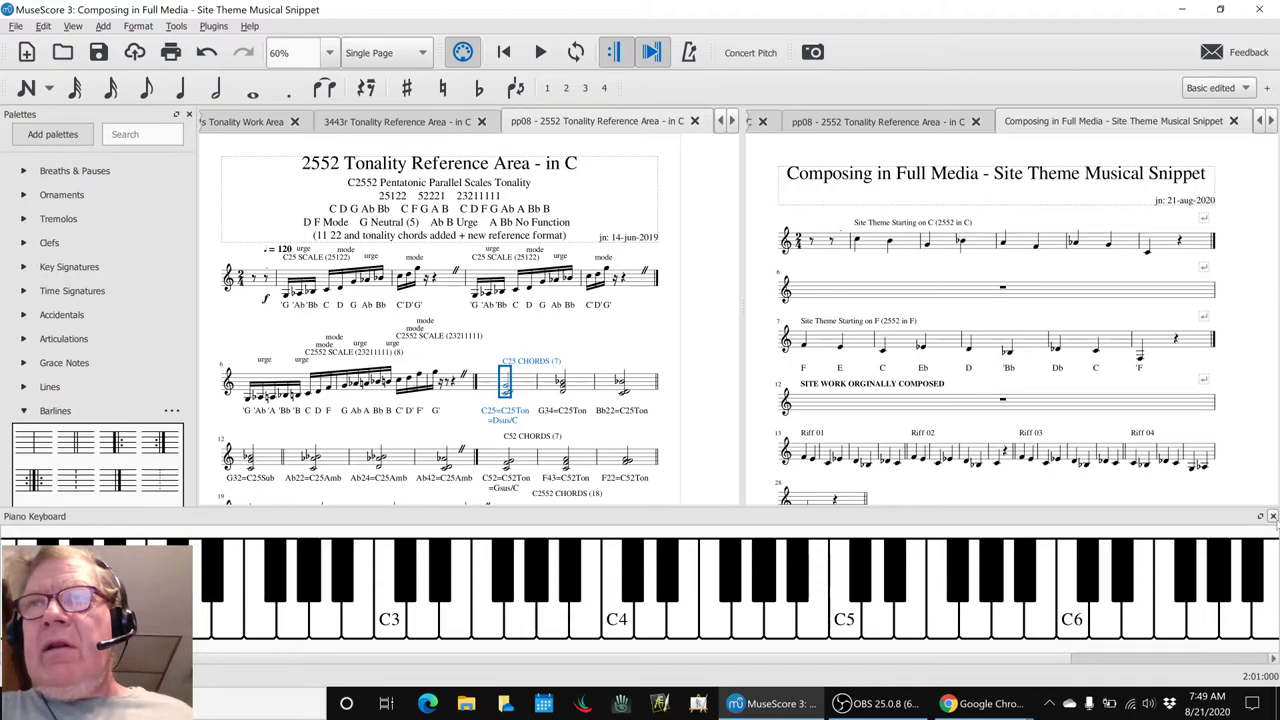
{"action": "left_click", "coordinate": [1273, 516]}
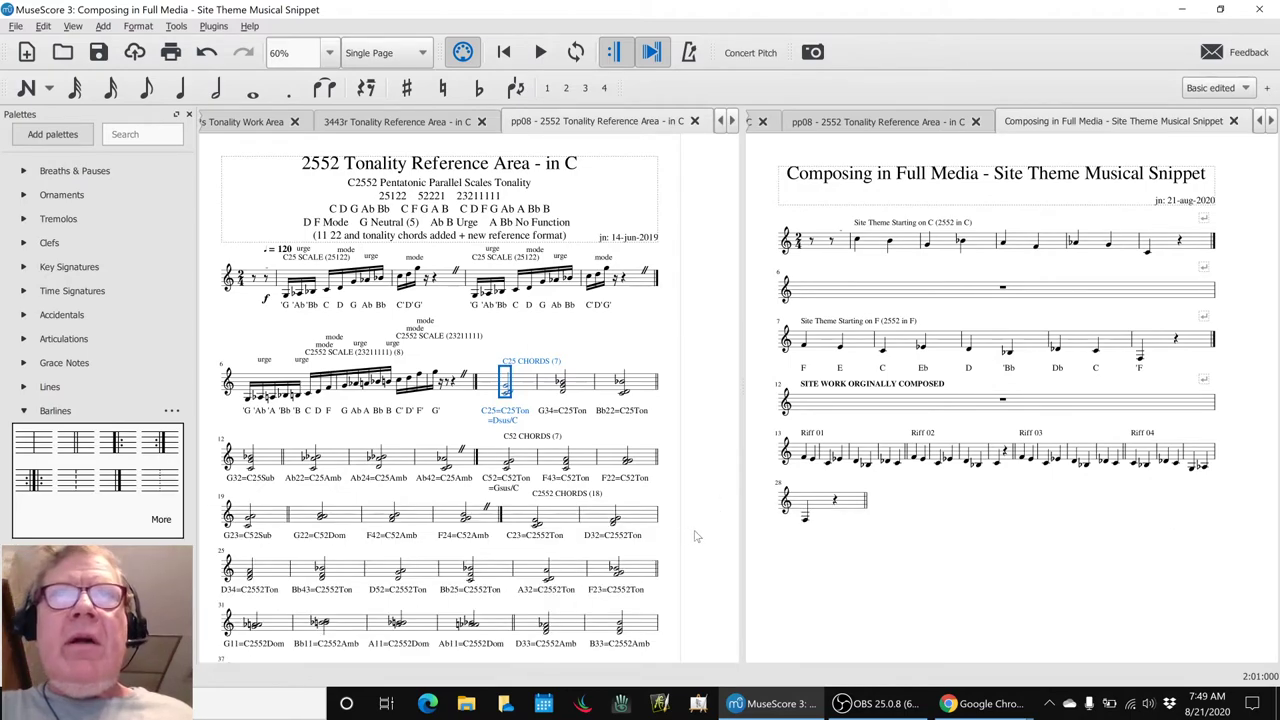
Show the Site Theme snippet in the left pane and step note by note through Riffs 01–04.
{"action": "left_click", "coordinate": [733, 121]}
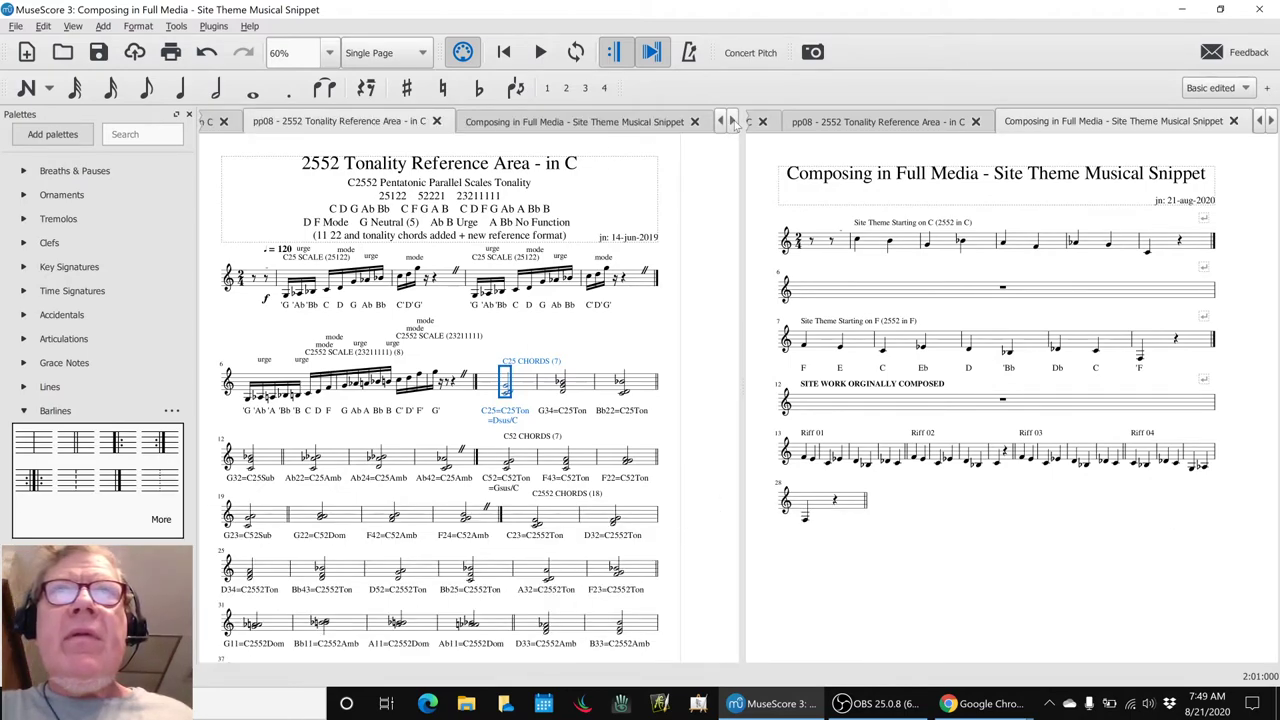
{"action": "left_click", "coordinate": [622, 123]}
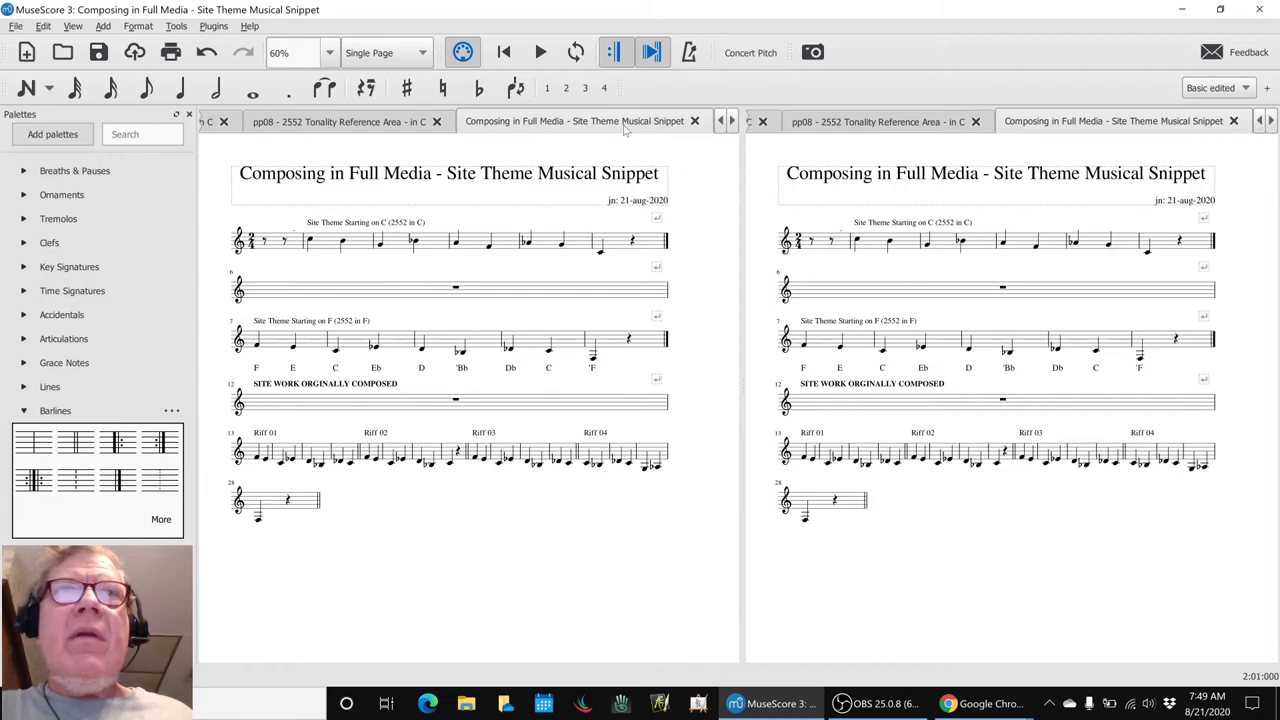
{"action": "left_click", "coordinate": [257, 465]}
{"action": "key", "text": "Right"}
{"action": "key", "text": "Right"}
{"action": "key", "text": "Right"}
{"action": "key", "text": "Right"}
{"action": "key", "text": "Right"}
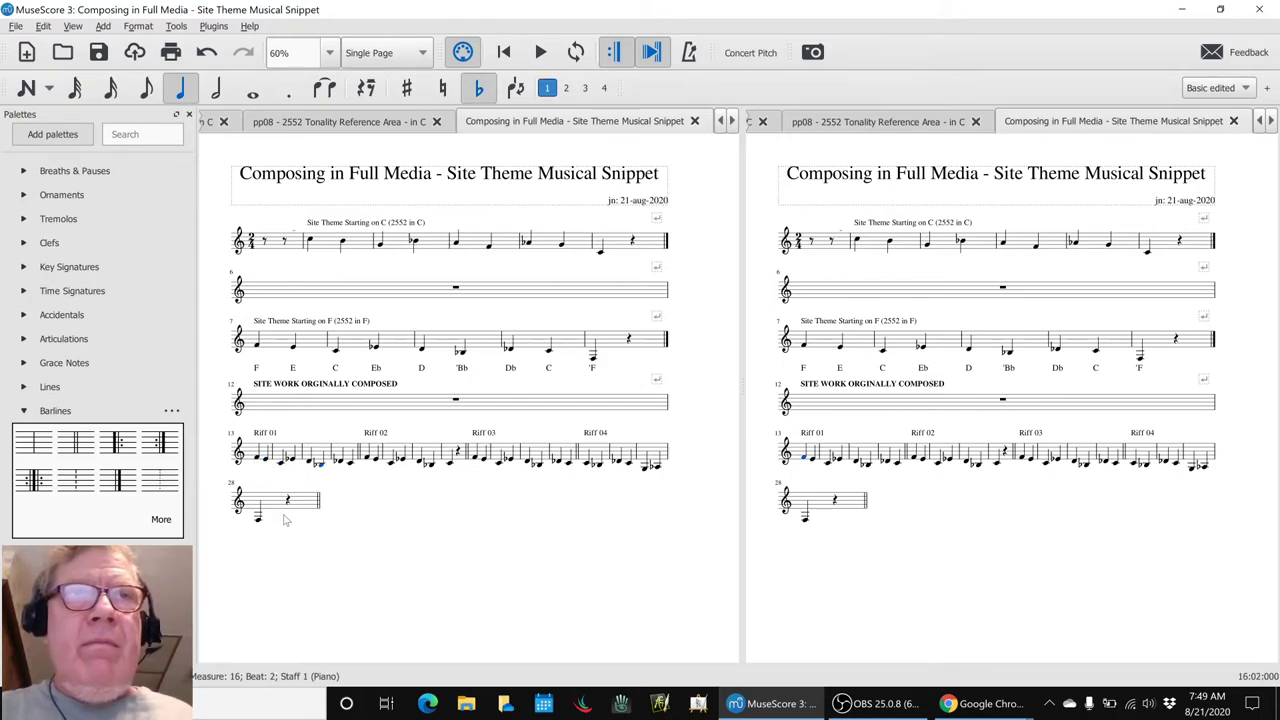
{"action": "key", "text": "Right"}
{"action": "key", "text": "Right"}
{"action": "key", "text": "Right"}
{"action": "key", "text": "Right"}
{"action": "key", "text": "Right"}
{"action": "key", "text": "Right"}
{"action": "key", "text": "Right"}
{"action": "key", "text": "Right"}
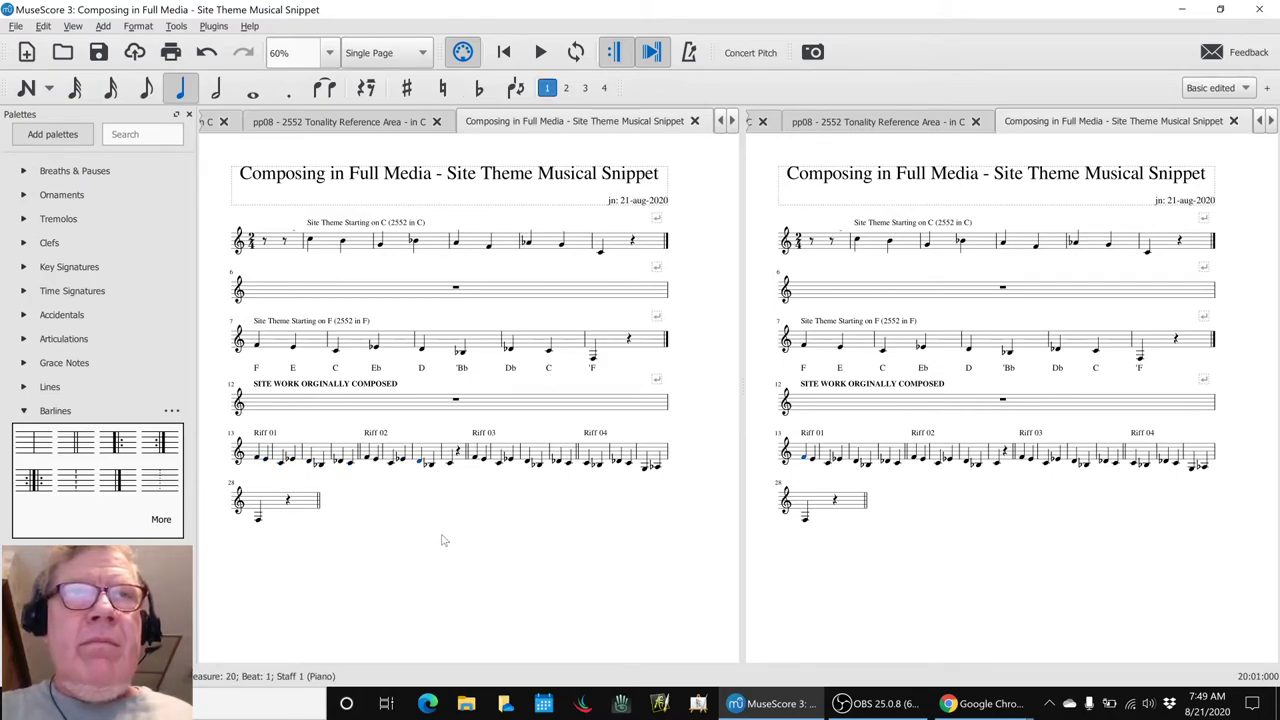
{"action": "key", "text": "Right"}
{"action": "key", "text": "Right"}
{"action": "key", "text": "Right"}
{"action": "key", "text": "Right"}
{"action": "key", "text": "Right"}
{"action": "key", "text": "Right"}
{"action": "key", "text": "Right"}
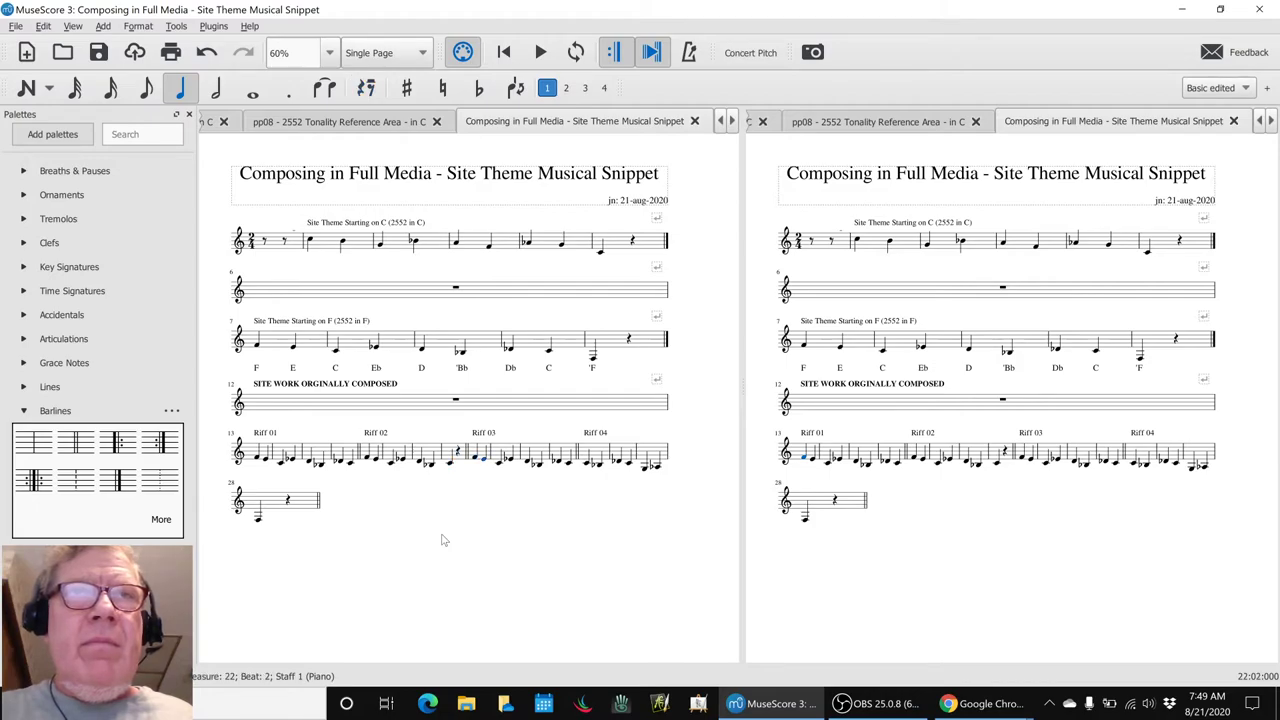
{"action": "key", "text": "Right"}
{"action": "key", "text": "Right"}
{"action": "key", "text": "Right"}
{"action": "key", "text": "Right"}
{"action": "key", "text": "Right"}
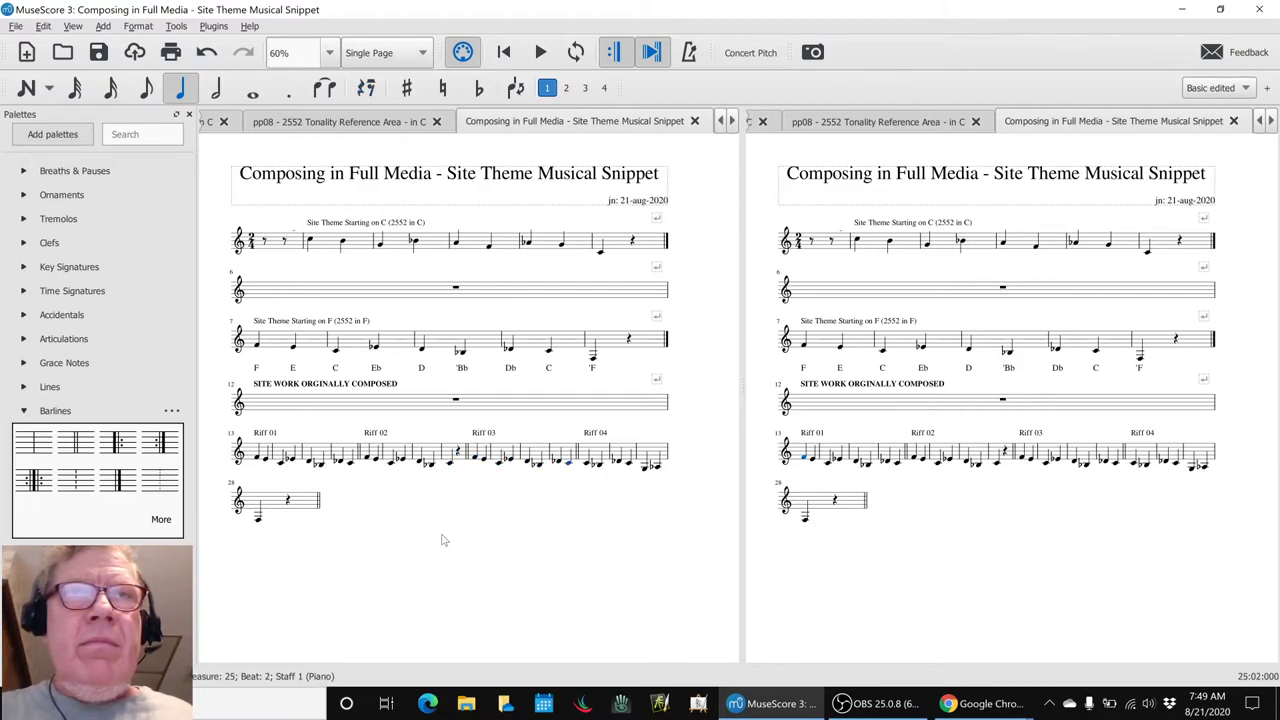
{"action": "key", "text": "Right"}
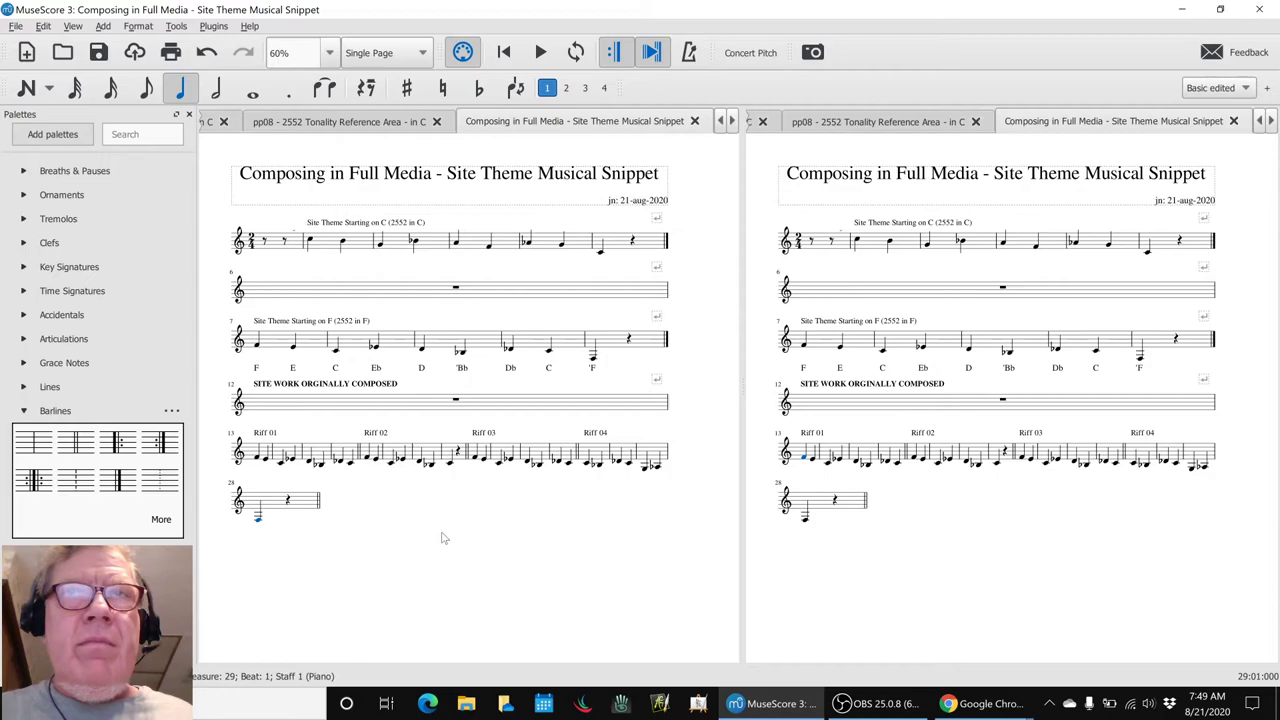
{"action": "key", "text": "Escape"}
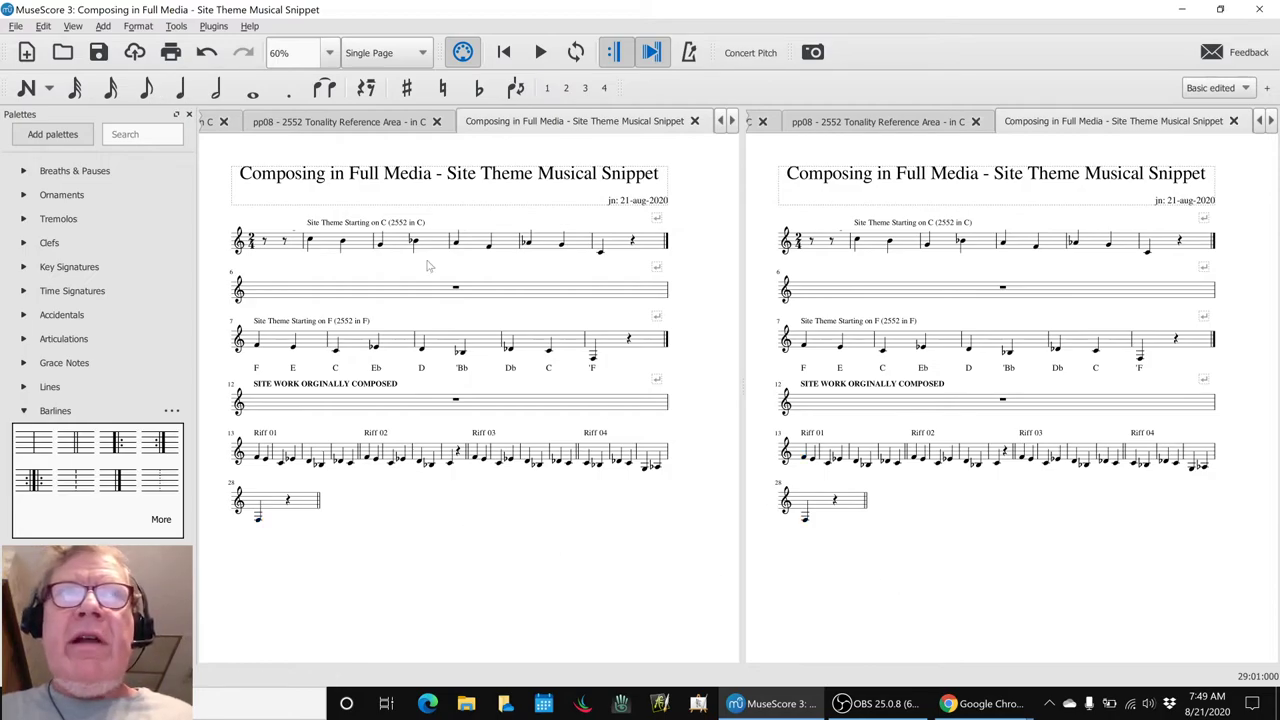
{"action": "left_click", "coordinate": [806, 459]}
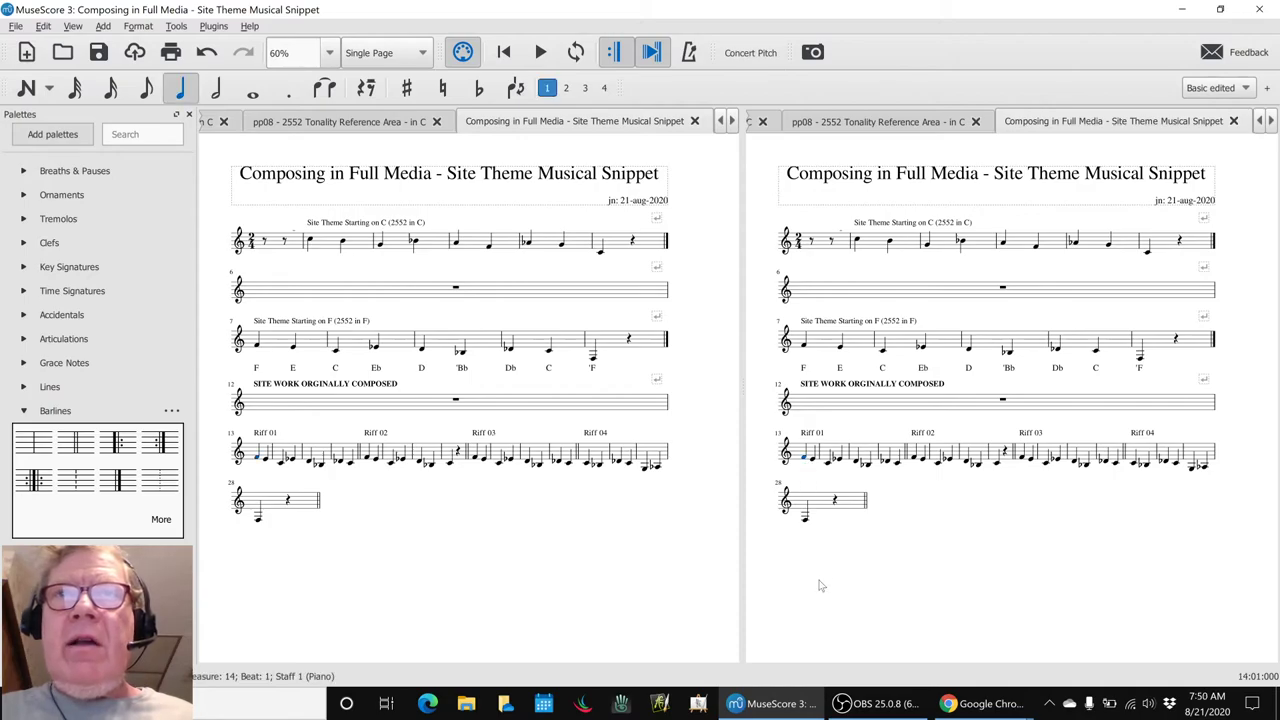
Switch the right pane to the Raga Theme snippet and step note by note from Riff 01 through Riff 06.
{"action": "key", "text": "Right"}
{"action": "key", "text": "Right"}
{"action": "key", "text": "Right"}
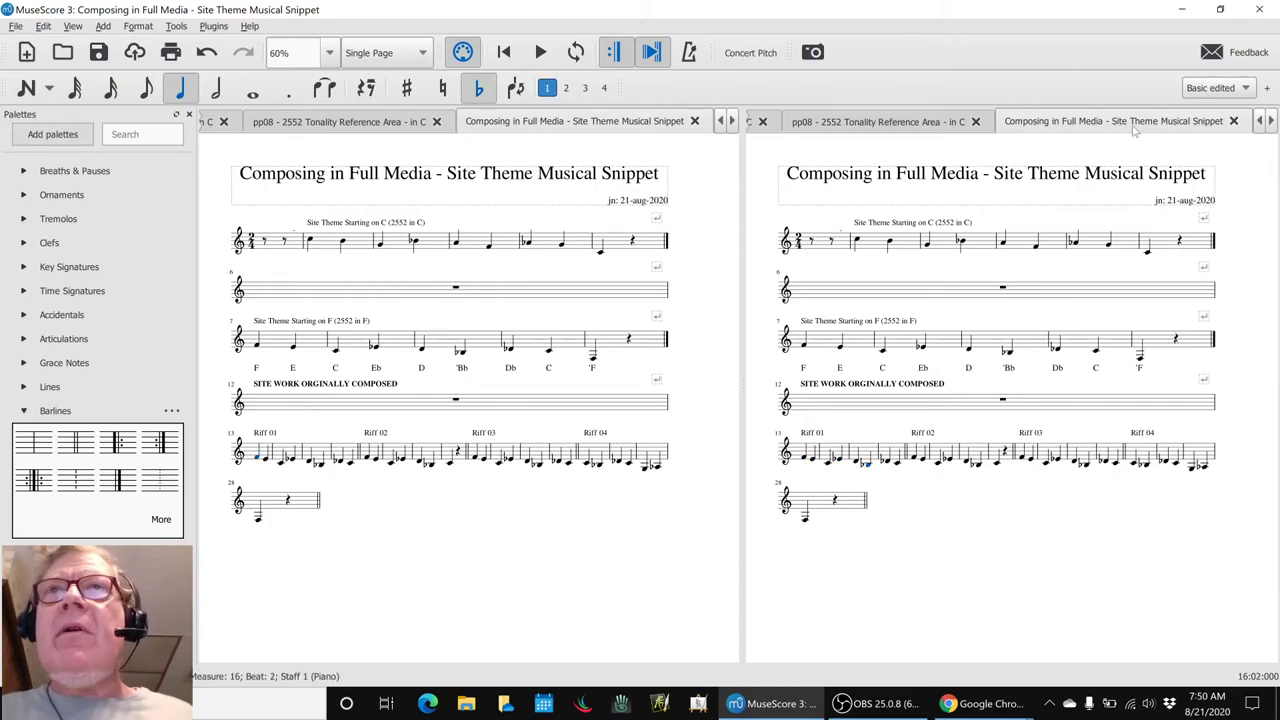
{"action": "left_click", "coordinate": [1246, 121]}
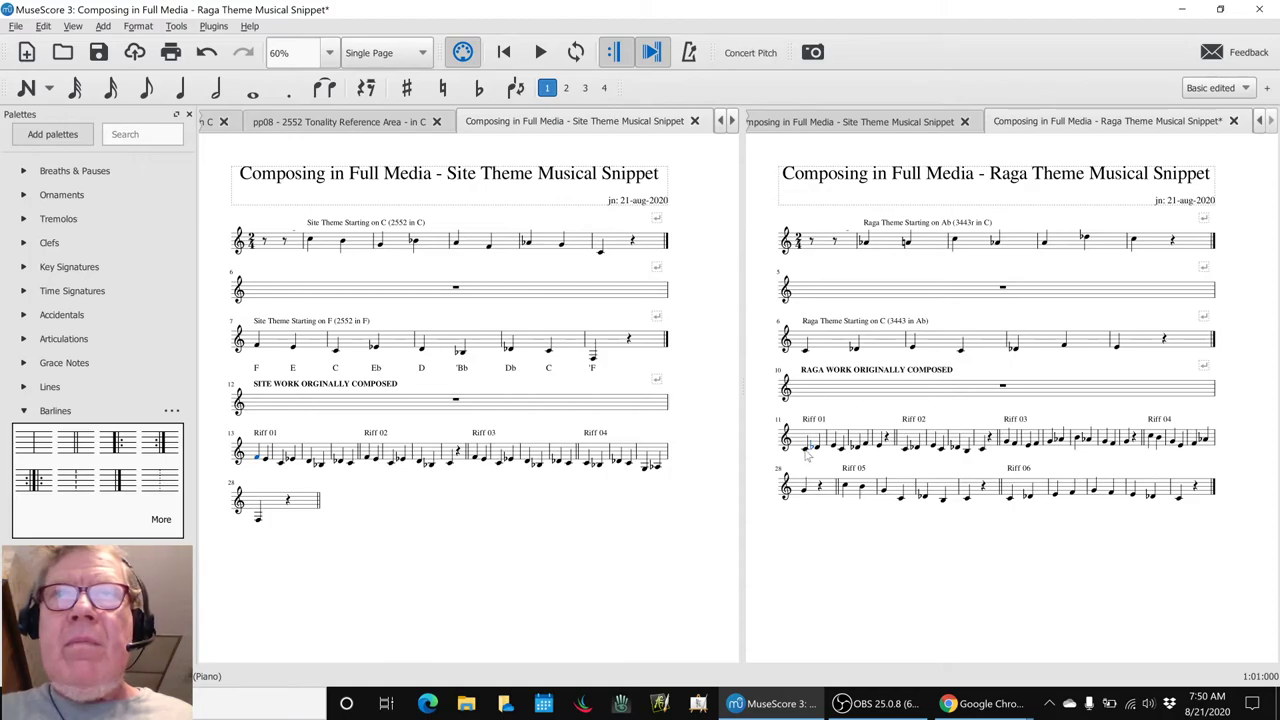
{"action": "left_click", "coordinate": [811, 447]}
{"action": "key", "text": "Right"}
{"action": "key", "text": "Right"}
{"action": "key", "text": "Right"}
{"action": "key", "text": "Right"}
{"action": "key", "text": "Right"}
{"action": "key", "text": "Right"}
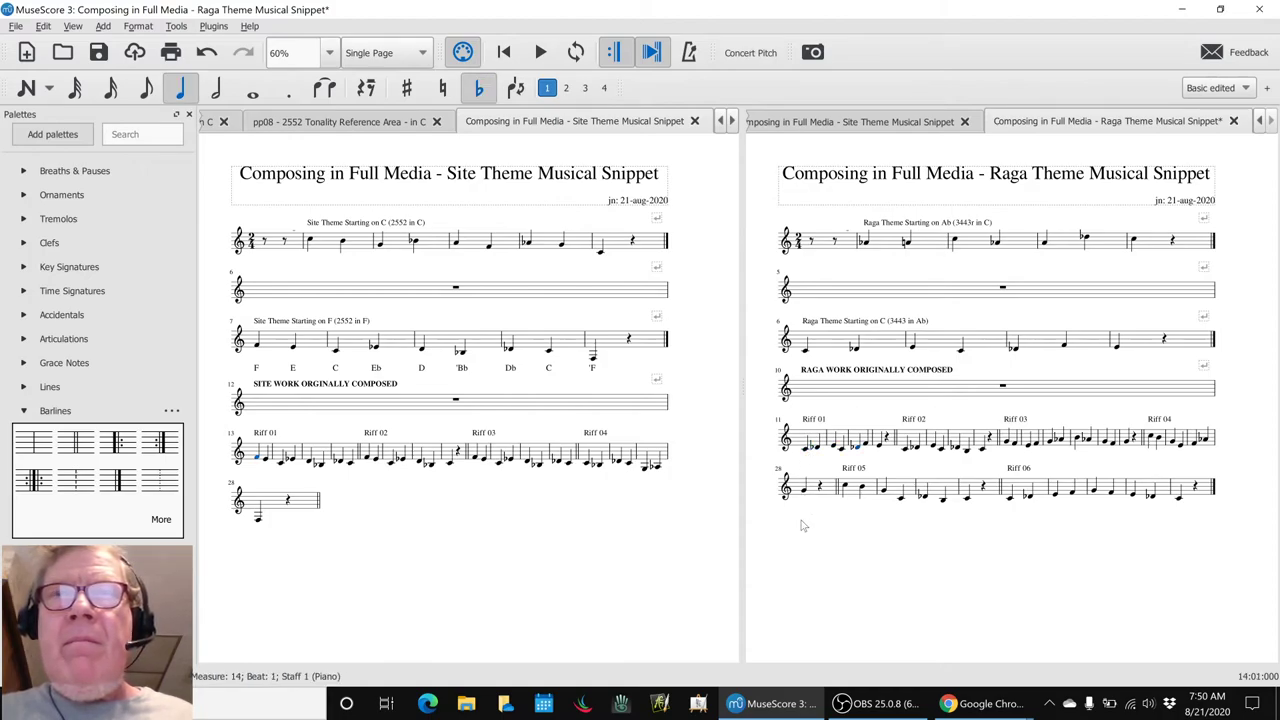
{"action": "key", "text": "Right"}
{"action": "key", "text": "Right"}
{"action": "key", "text": "Right"}
{"action": "key", "text": "Right"}
{"action": "key", "text": "Right"}
{"action": "key", "text": "Right"}
{"action": "key", "text": "Right"}
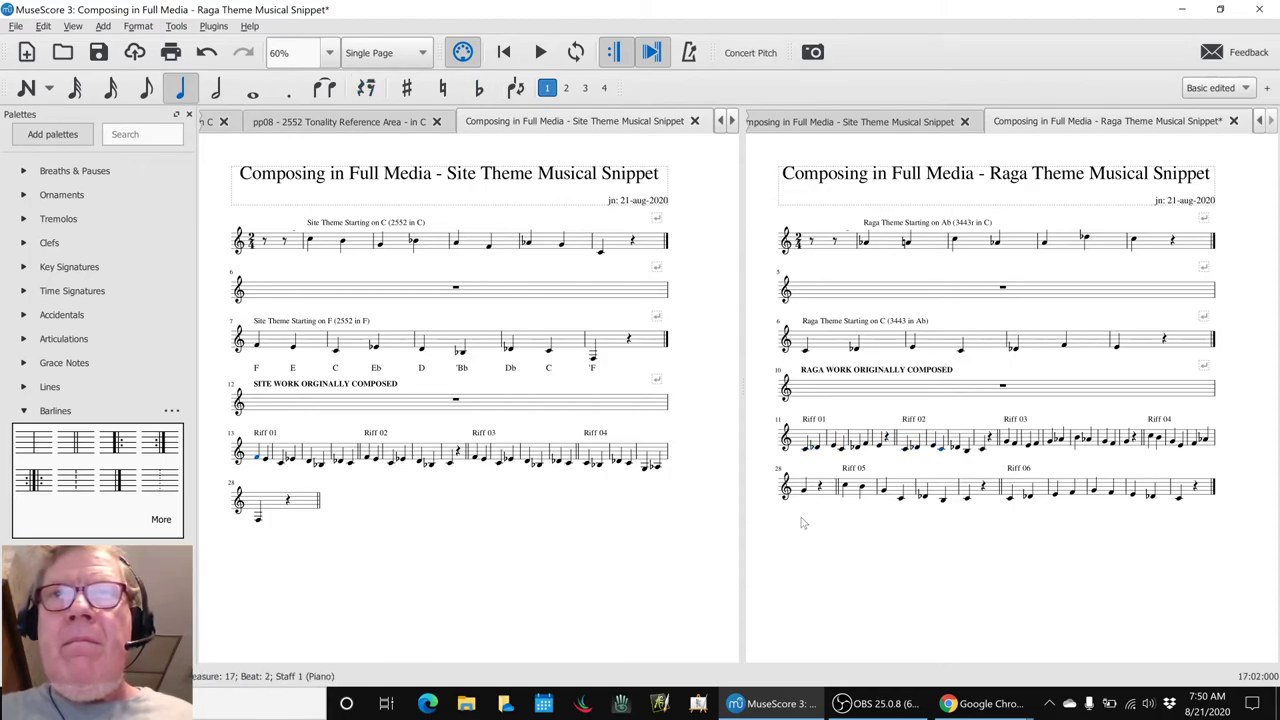
{"action": "key", "text": "Right"}
{"action": "key", "text": "Right"}
{"action": "key", "text": "Right"}
{"action": "key", "text": "Right"}
{"action": "key", "text": "Right"}
{"action": "key", "text": "Right"}
{"action": "key", "text": "Right"}
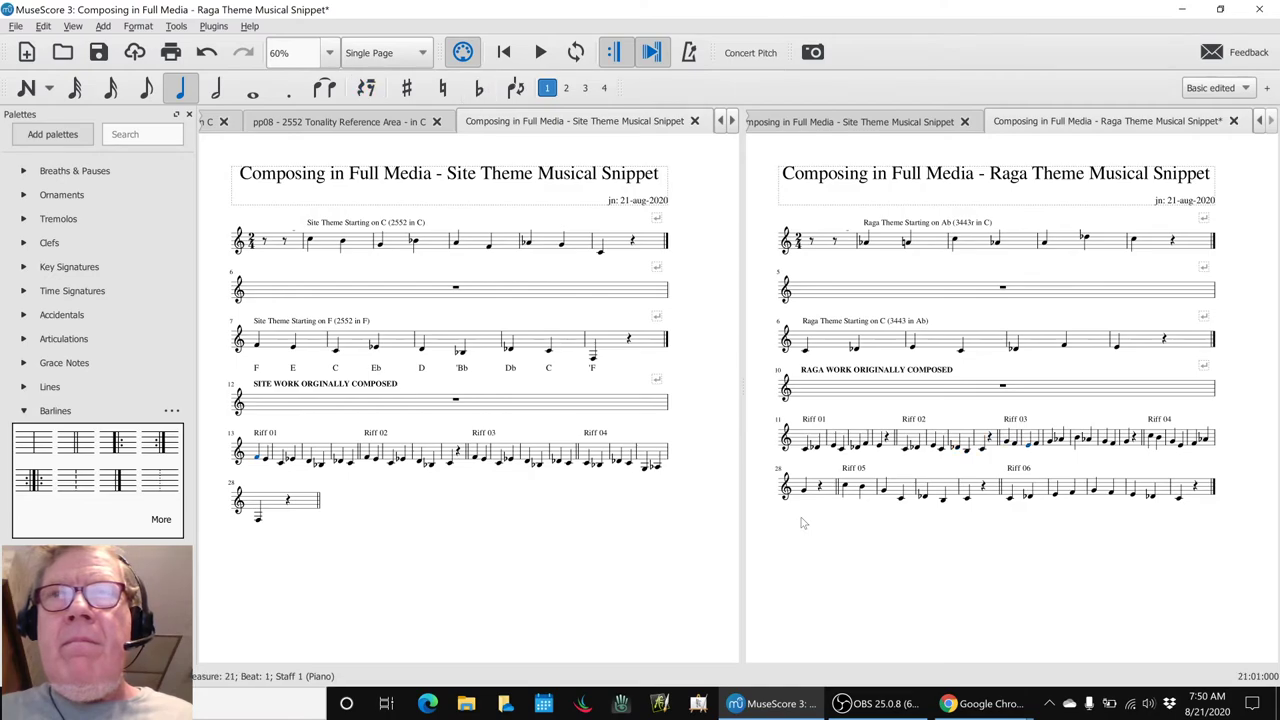
{"action": "key", "text": "Right"}
{"action": "key", "text": "Right"}
{"action": "key", "text": "Right"}
{"action": "key", "text": "Right"}
{"action": "key", "text": "Right"}
{"action": "key", "text": "Right"}
{"action": "key", "text": "Right"}
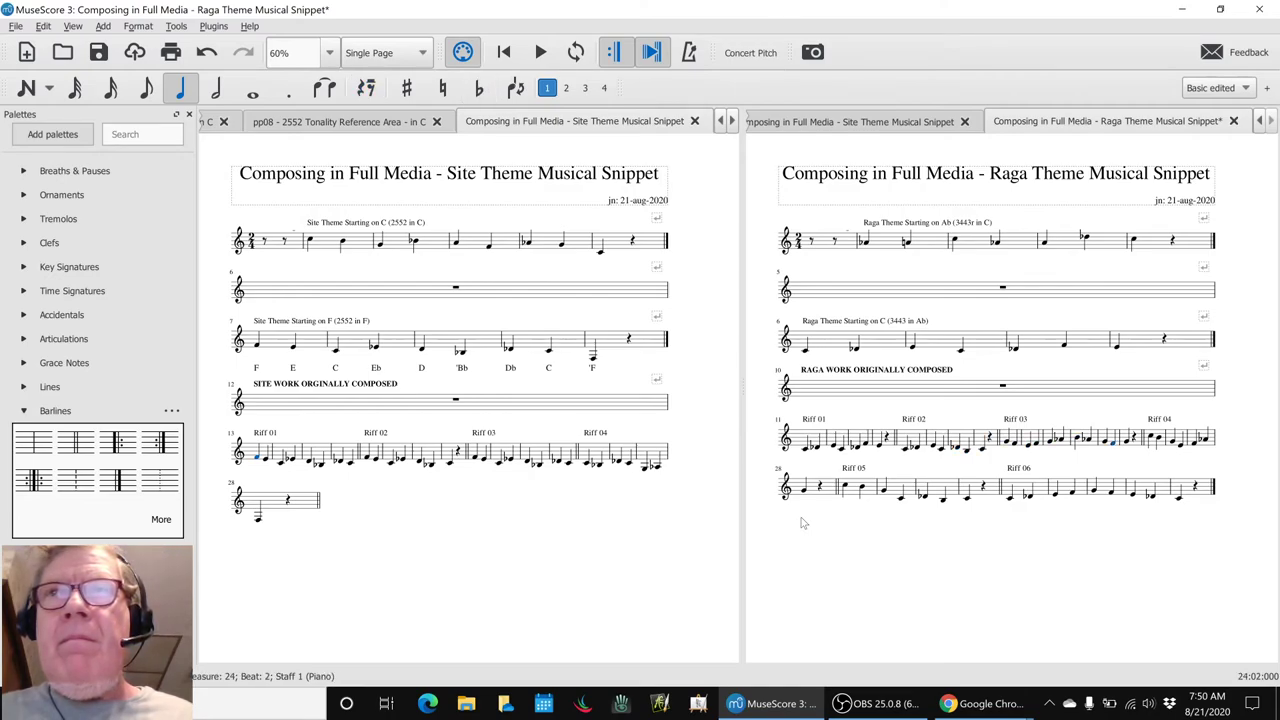
{"action": "key", "text": "Right"}
{"action": "key", "text": "Right"}
{"action": "key", "text": "Right"}
{"action": "key", "text": "Right"}
{"action": "key", "text": "Right"}
{"action": "key", "text": "Right"}
{"action": "key", "text": "Right"}
{"action": "key", "text": "Right"}
{"action": "key", "text": "Right"}
{"action": "key", "text": "Right"}
{"action": "key", "text": "Right"}
{"action": "key", "text": "Right"}
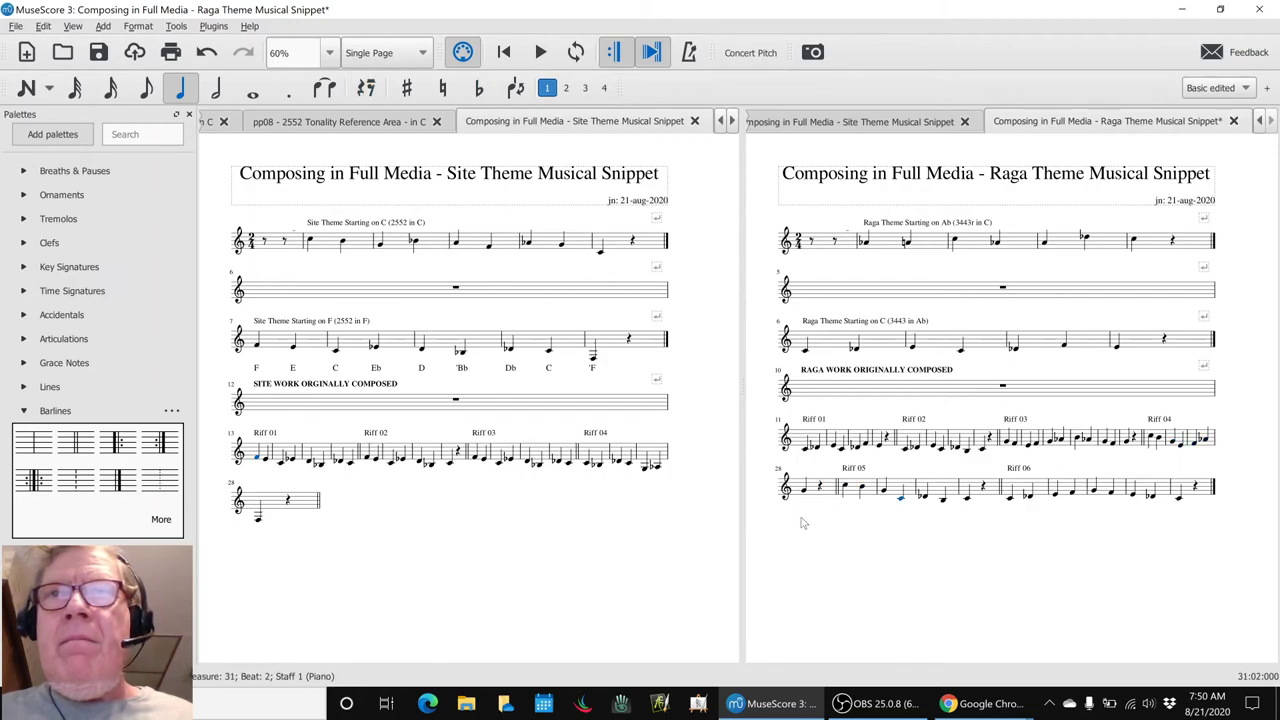
{"action": "key", "text": "Right"}
{"action": "key", "text": "Right"}
{"action": "key", "text": "Right"}
{"action": "key", "text": "Right"}
{"action": "key", "text": "Right"}
{"action": "key", "text": "Right"}
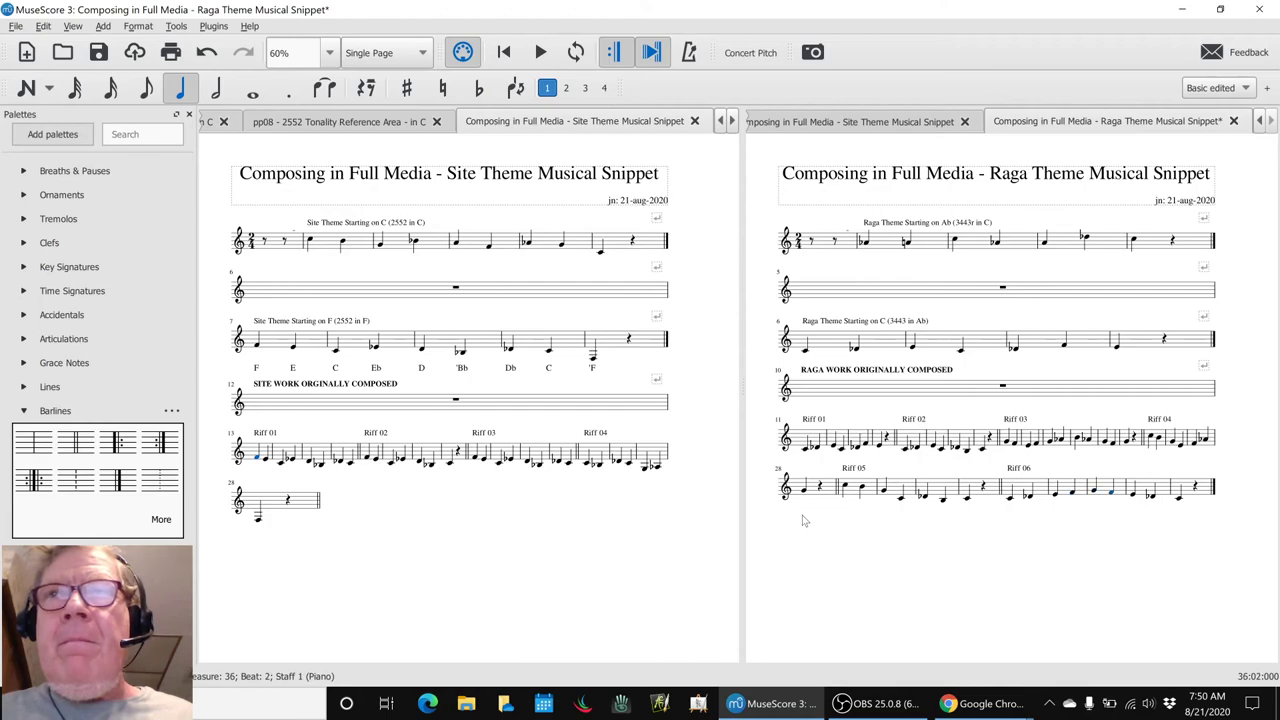
{"action": "key", "text": "Right"}
{"action": "key", "text": "Right"}
{"action": "key", "text": "Right"}
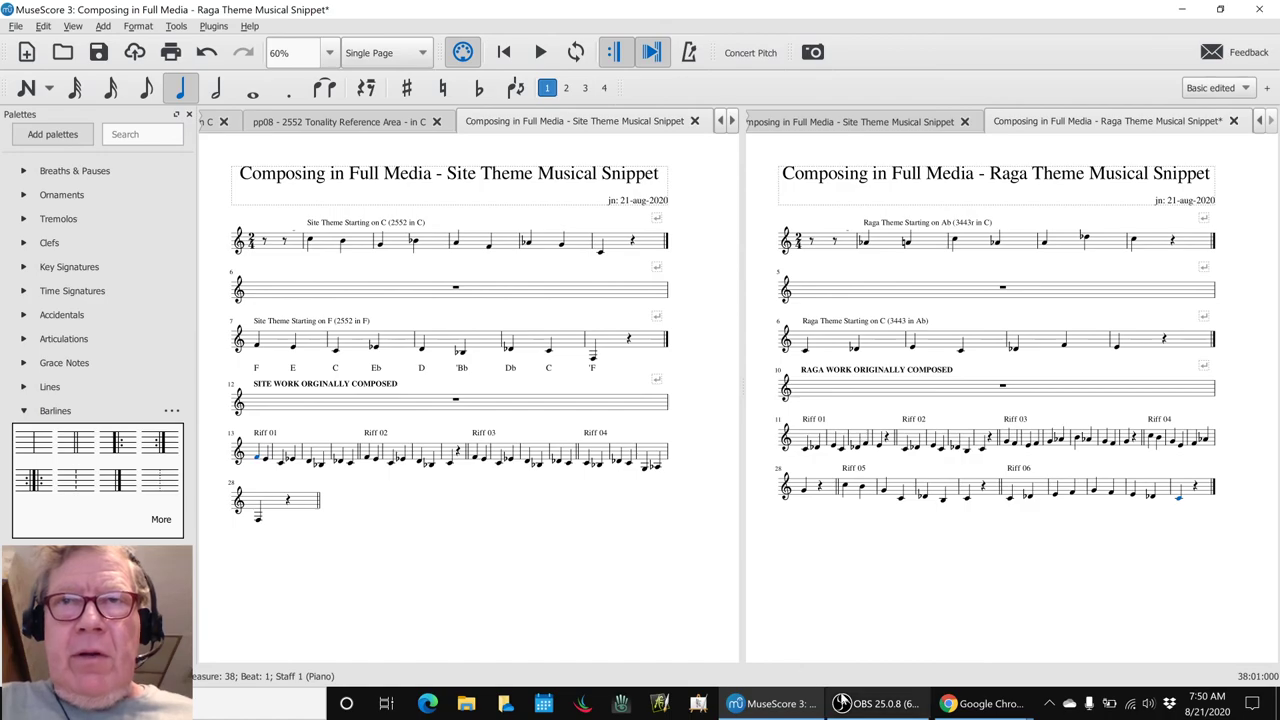
Bring the OBS Studio window forward over the scores to get ready to end the stream.
{"action": "left_click", "coordinate": [845, 704]}
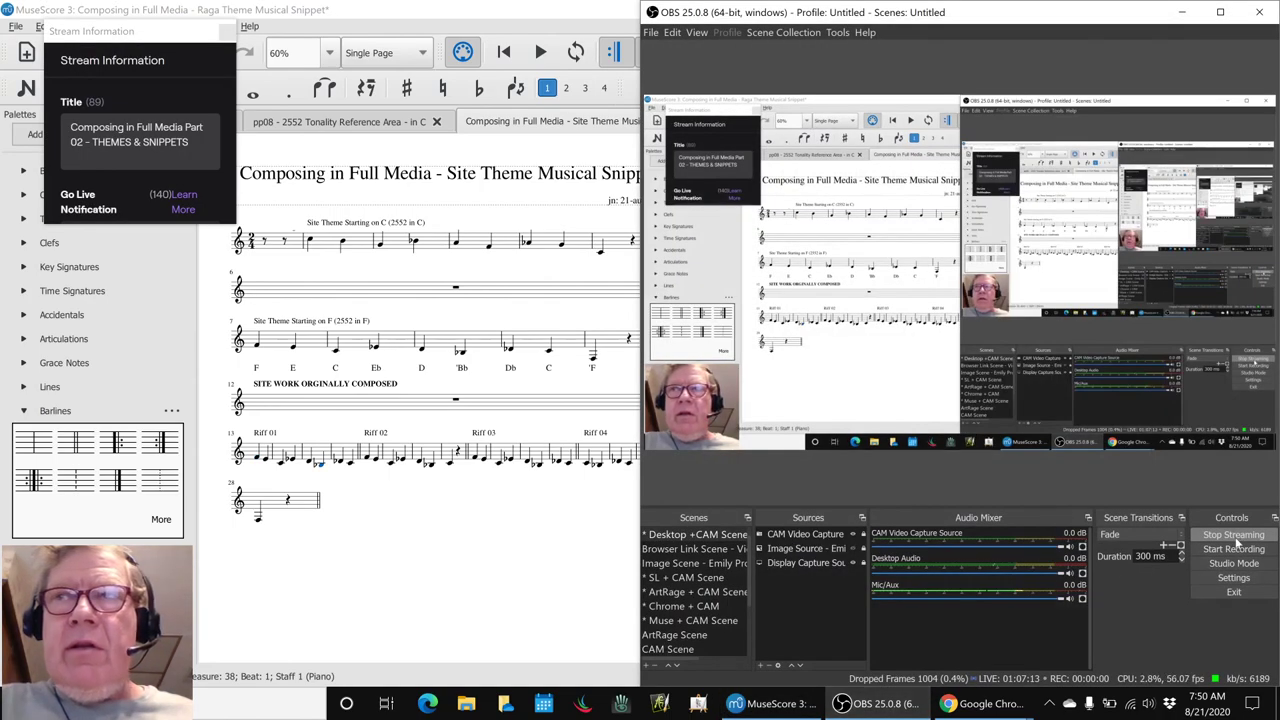